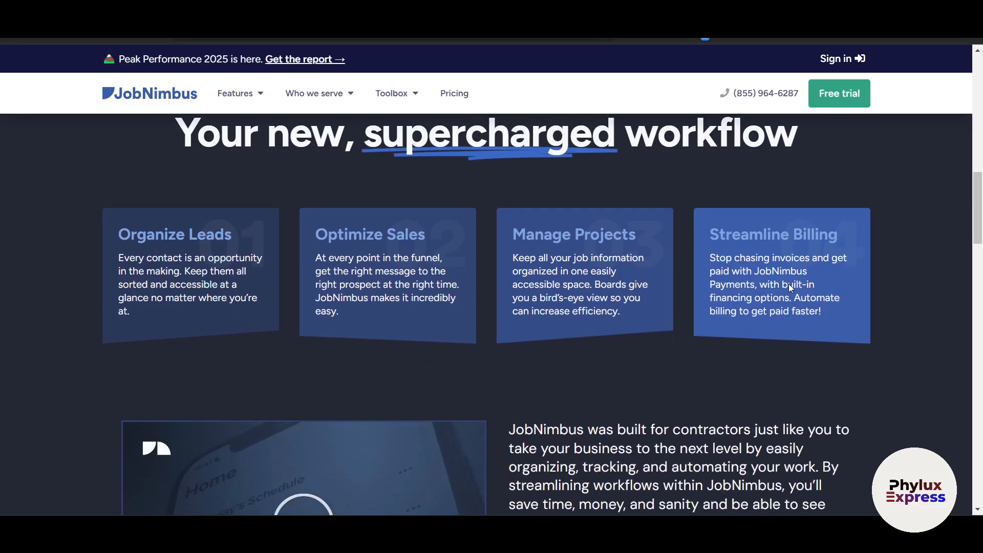
- Scroll through the JobNimbus homepage, then bring up the Features menu listing Marketing, Sales and Production
scroll(789, 284, down, 5)
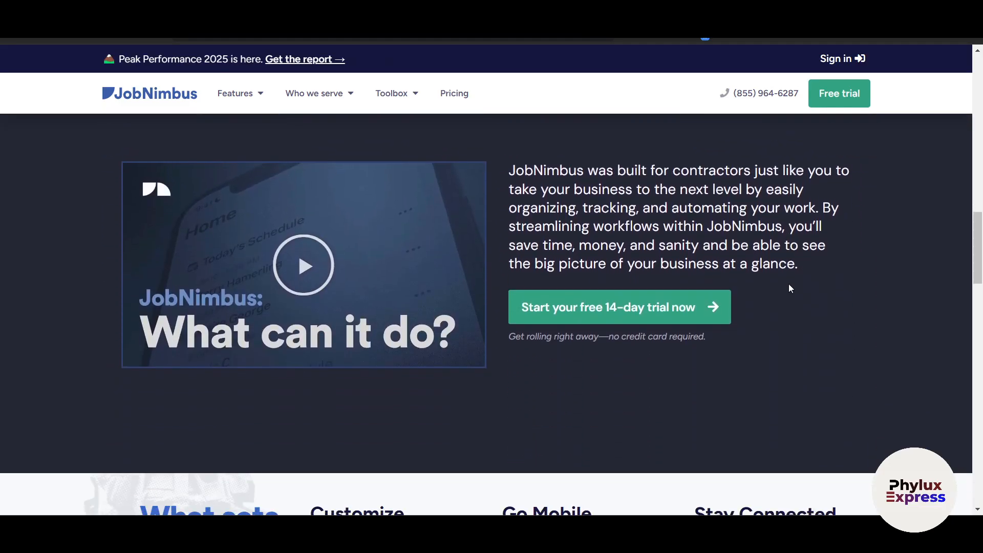
scroll(788, 283, down, 3)
scroll(788, 284, down, 1)
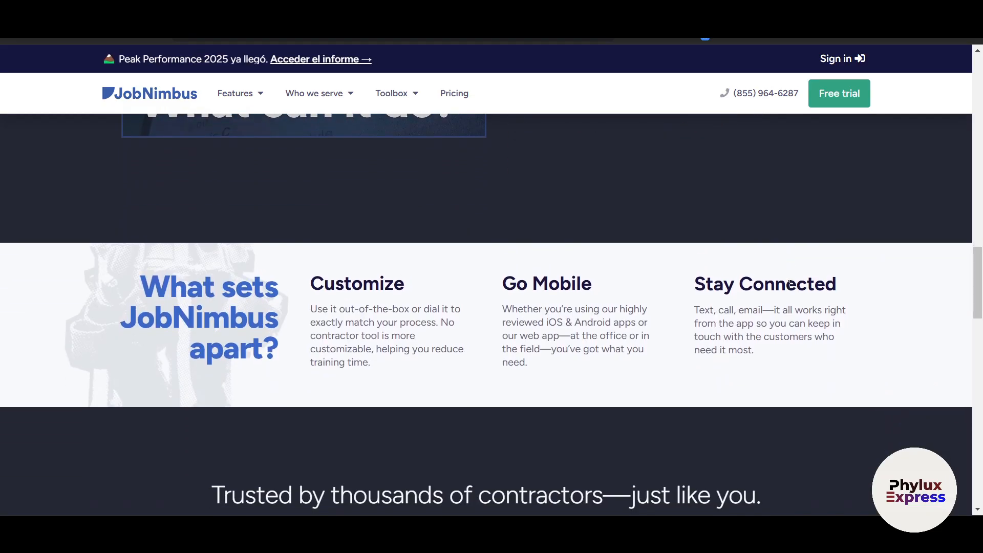
scroll(788, 284, down, 2)
scroll(788, 283, down, 3)
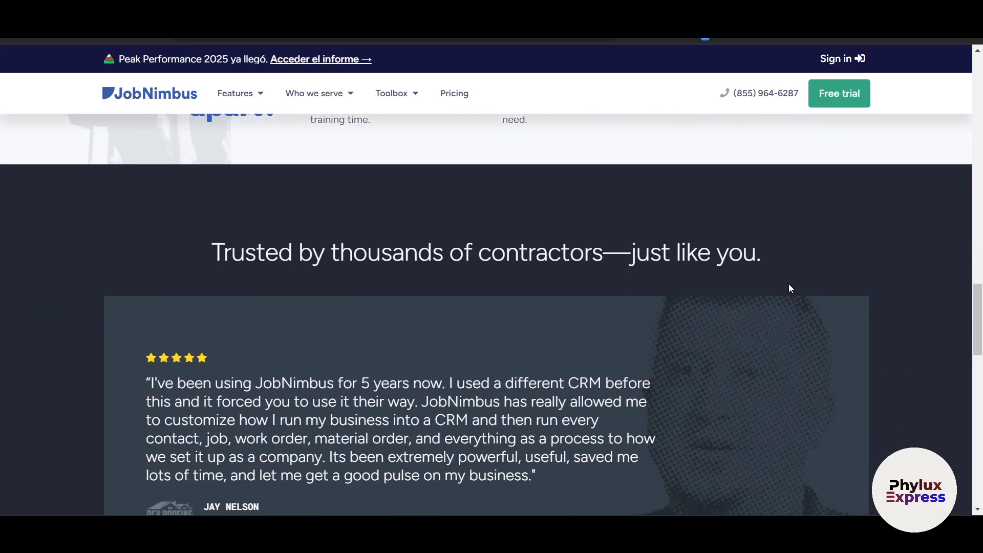
scroll(788, 285, down, 2)
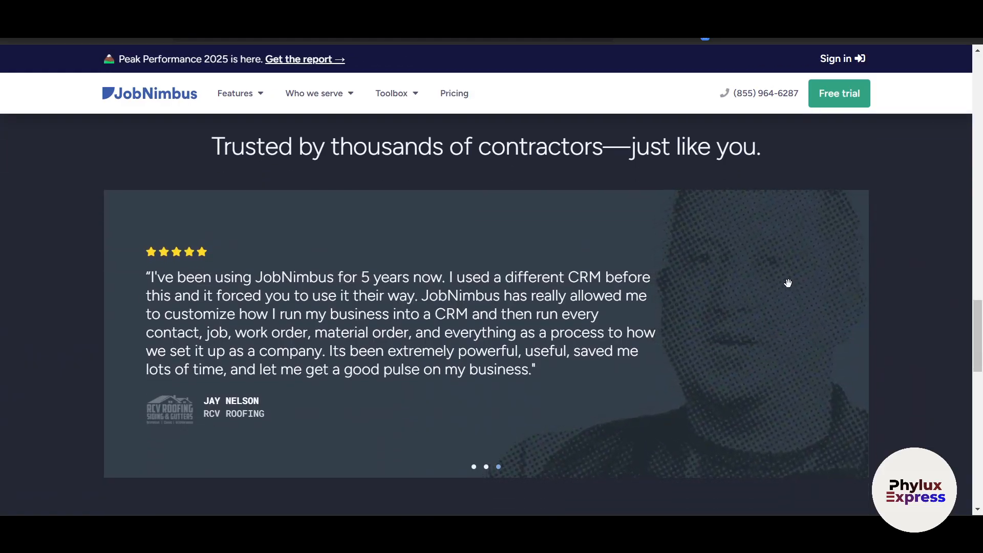
scroll(789, 284, down, 7)
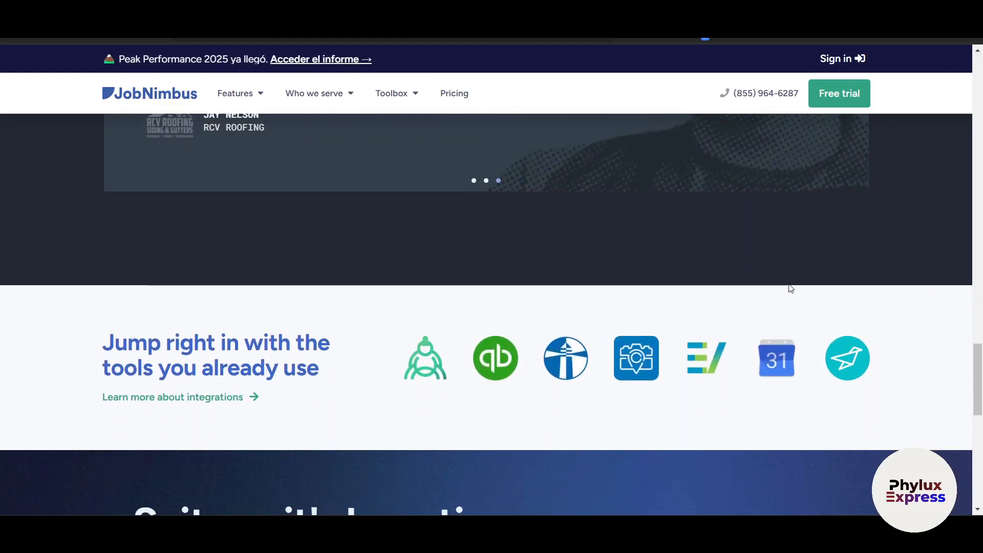
scroll(791, 288, down, 5)
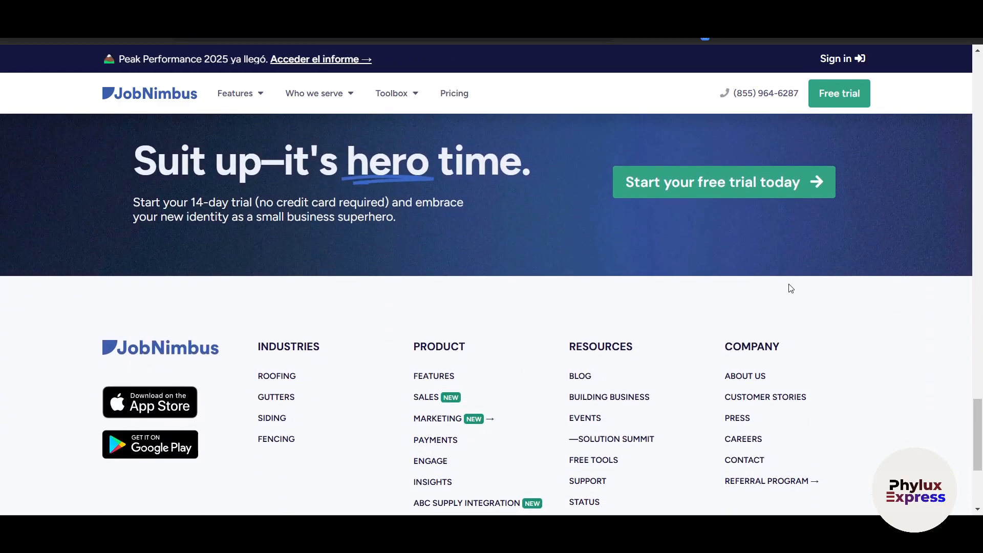
scroll(791, 289, down, 2)
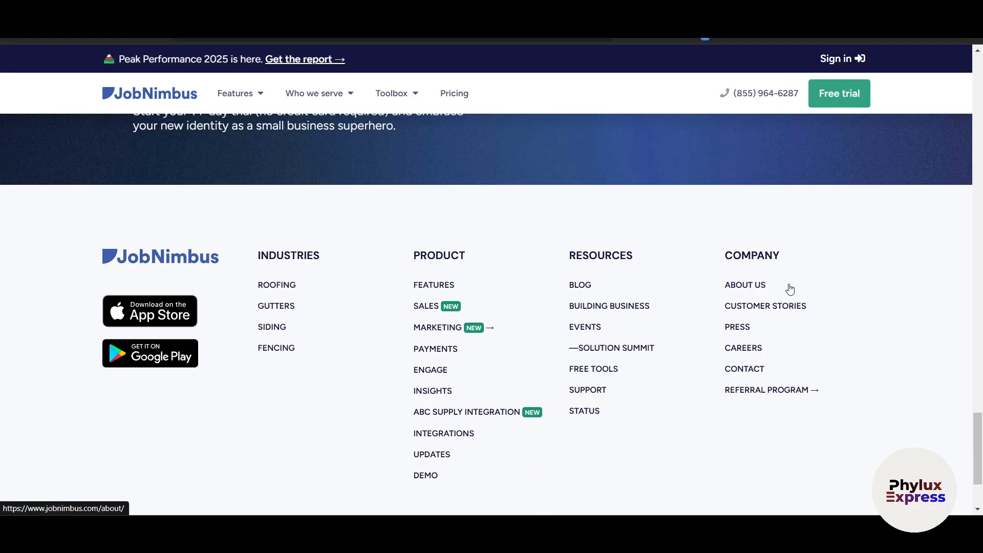
scroll(791, 290, down, 1)
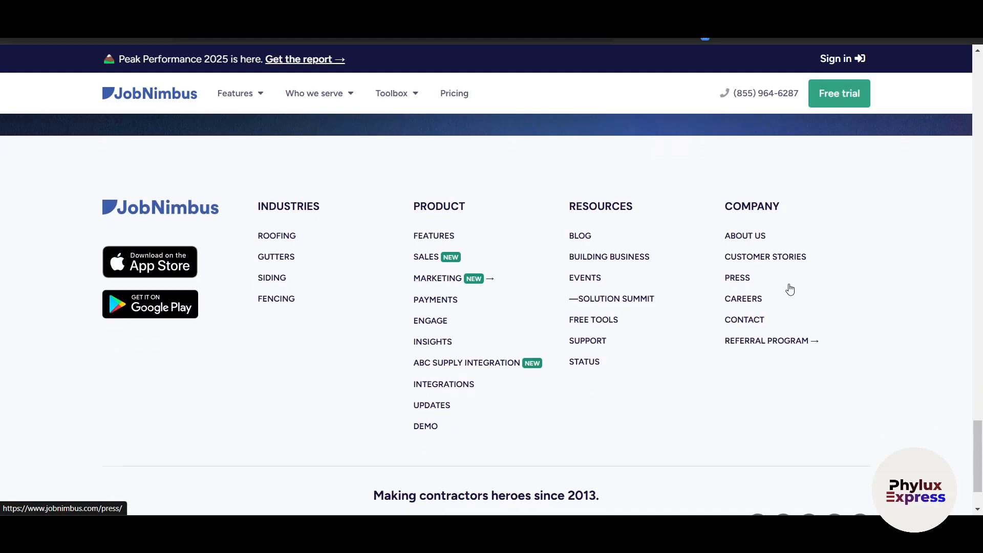
scroll(790, 290, up, 15)
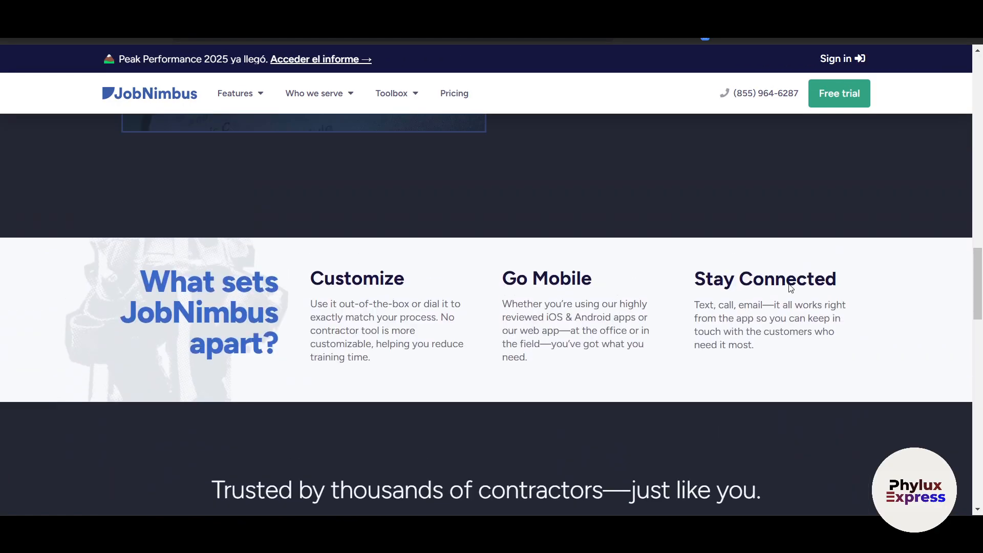
scroll(791, 288, up, 10)
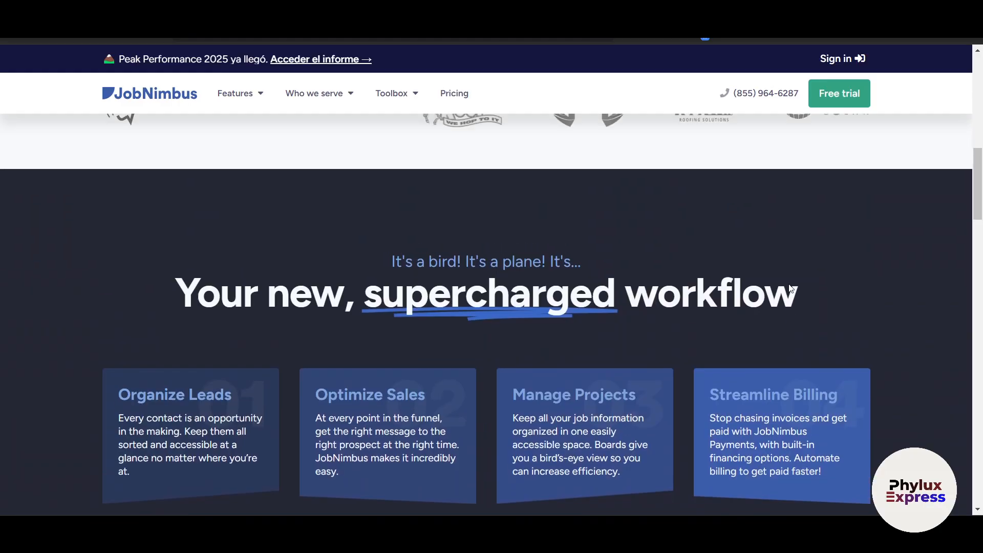
scroll(791, 288, up, 9)
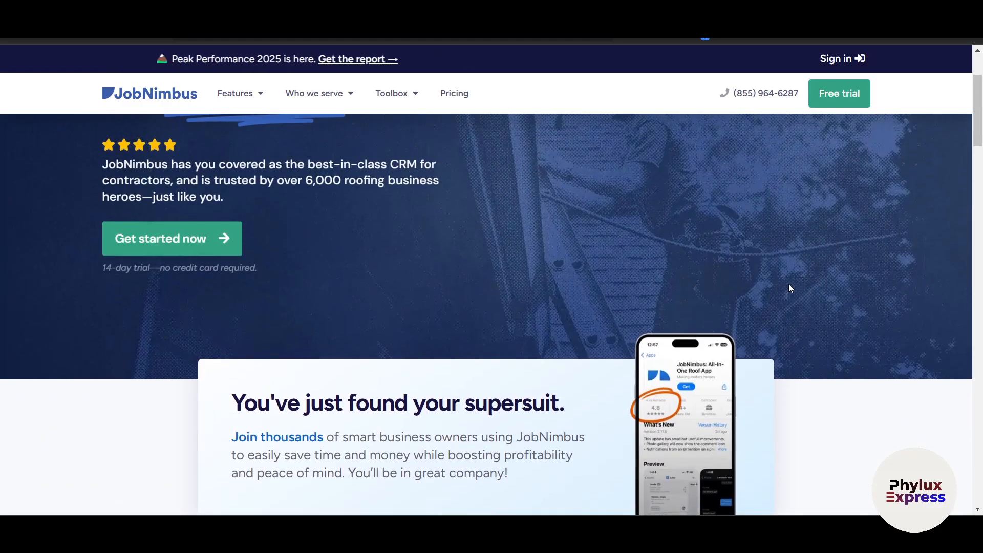
scroll(789, 284, up, 3)
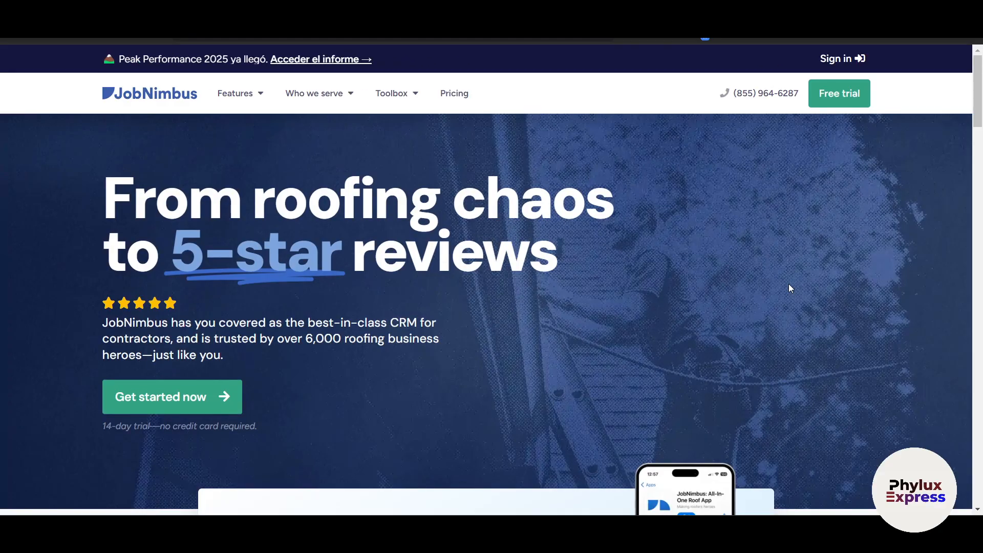
mouse_move(232, 87)
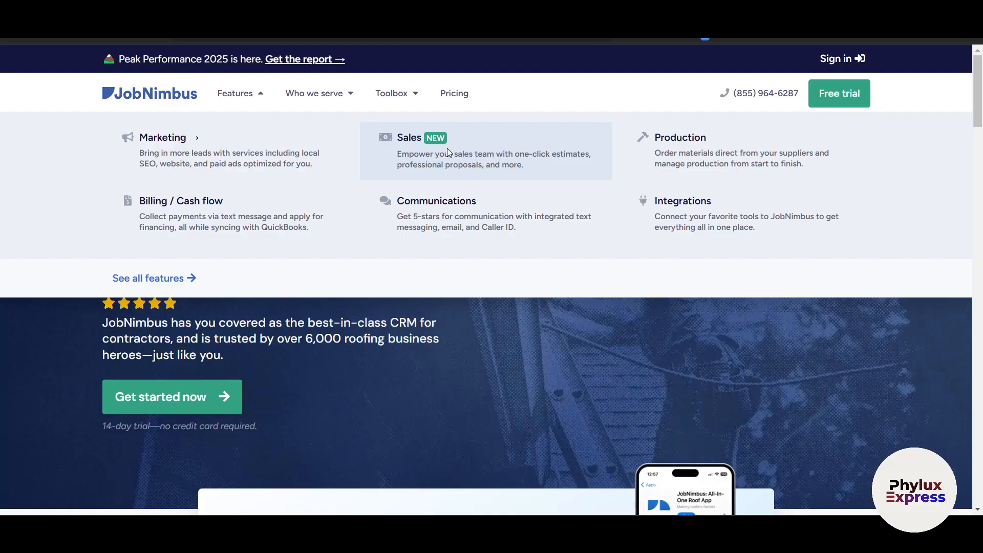
- Open the Production software page, scroll through it, then go back to the homepage
click(688, 153)
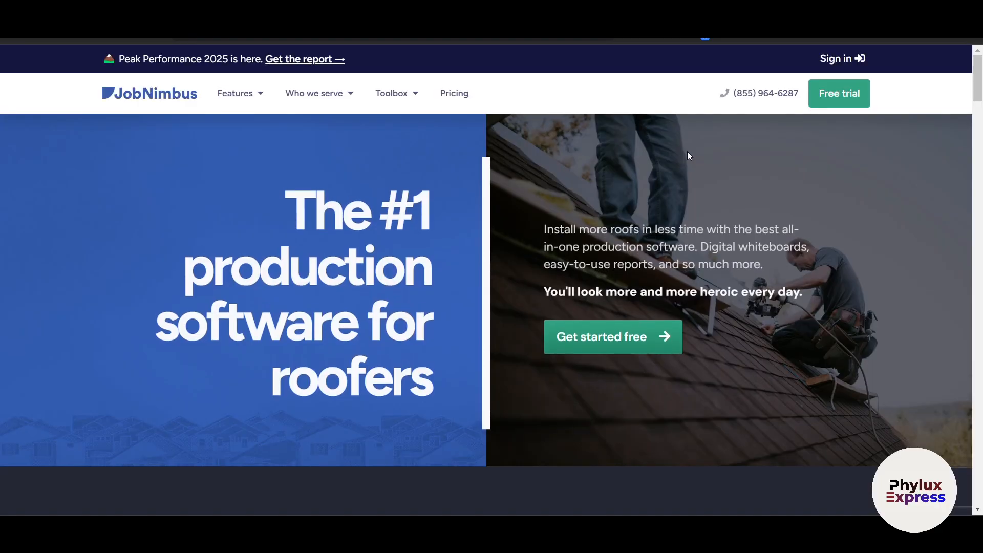
scroll(618, 312, down, 1)
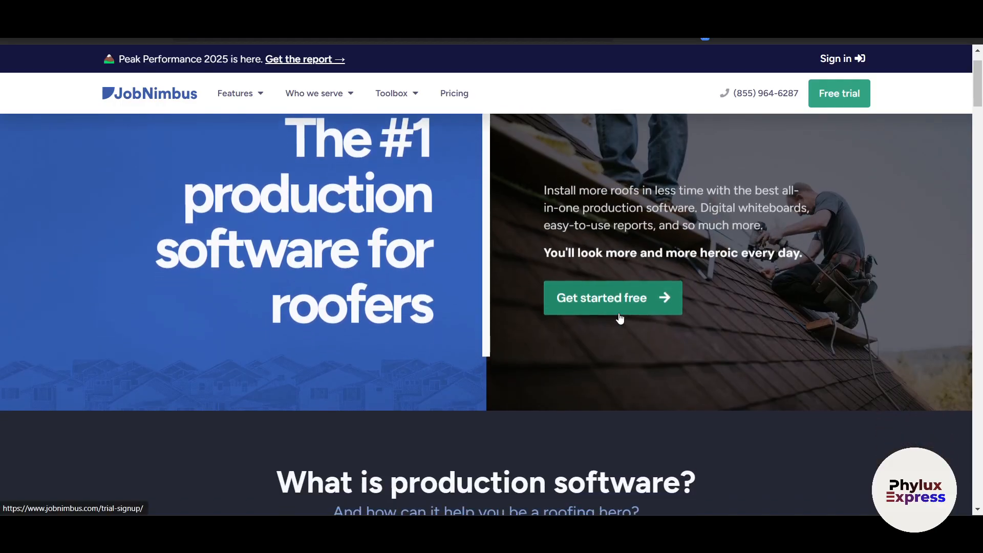
scroll(618, 317, down, 3)
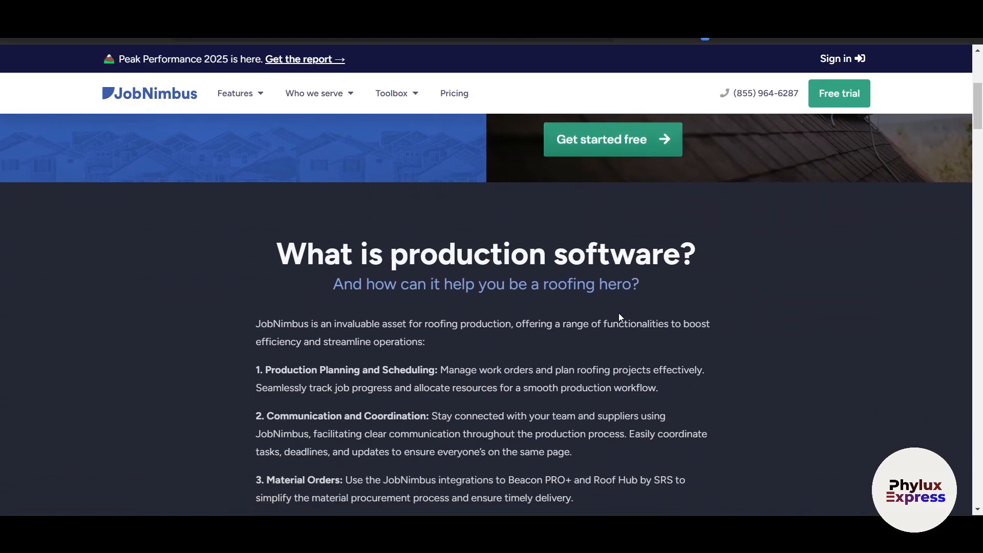
scroll(618, 318, down, 4)
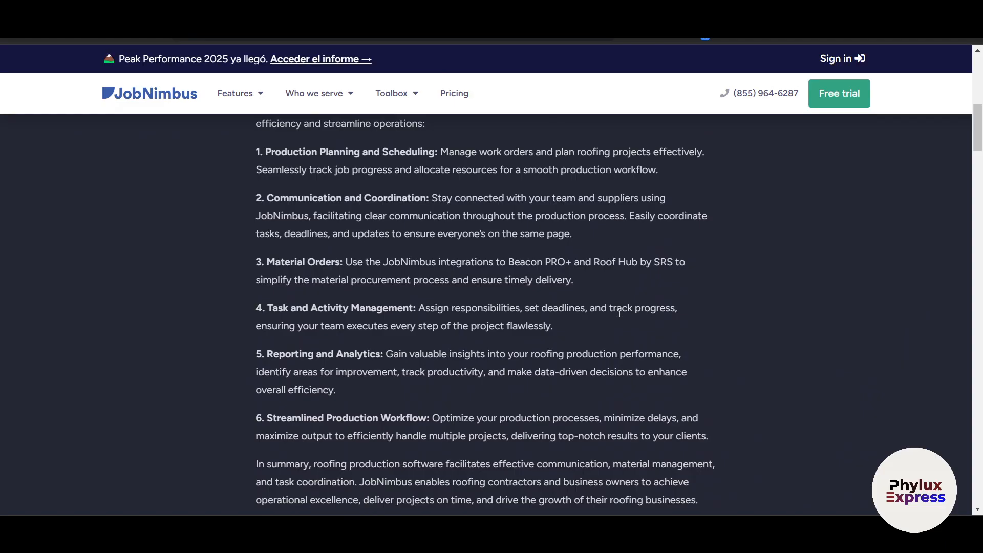
scroll(619, 313, up, 10)
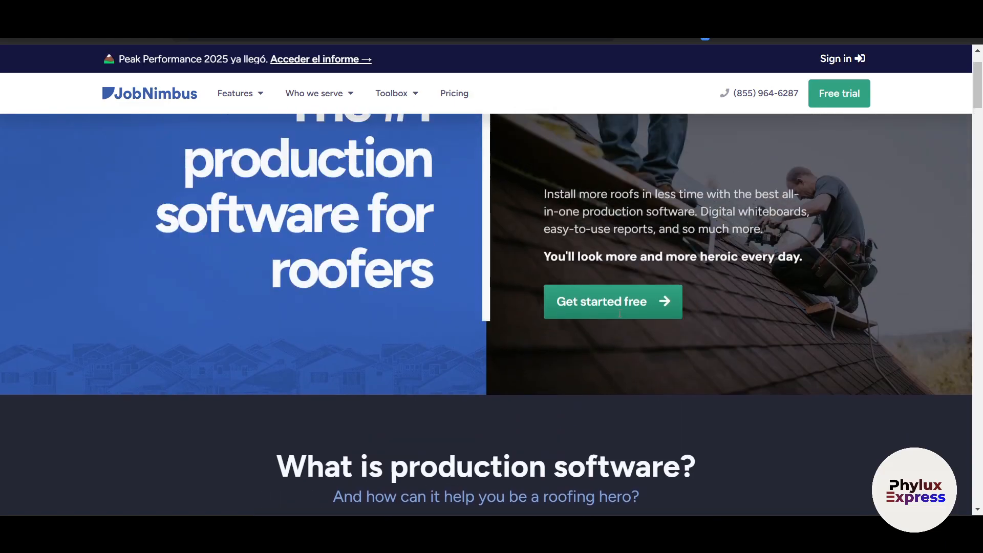
scroll(393, 296, left, 5)
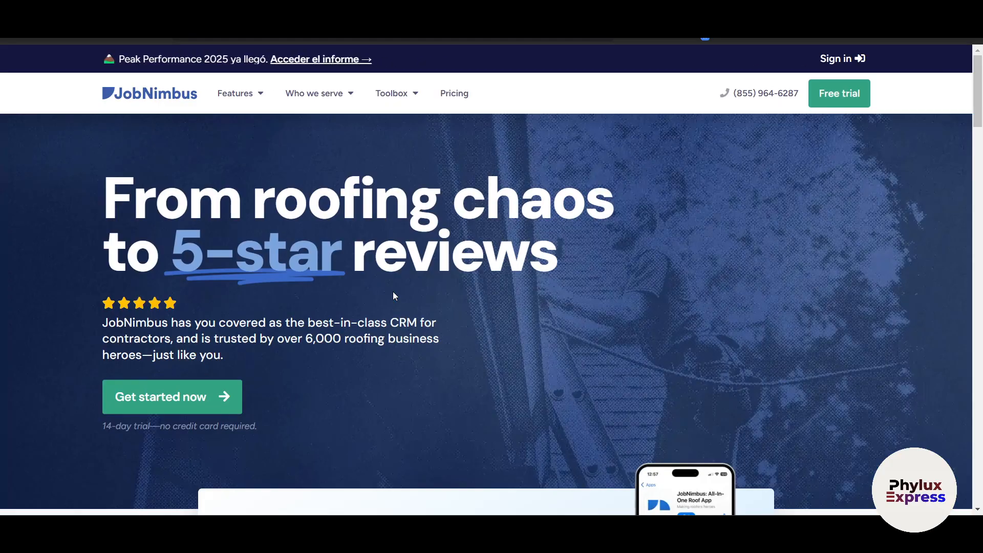
scroll(394, 296, down, 6)
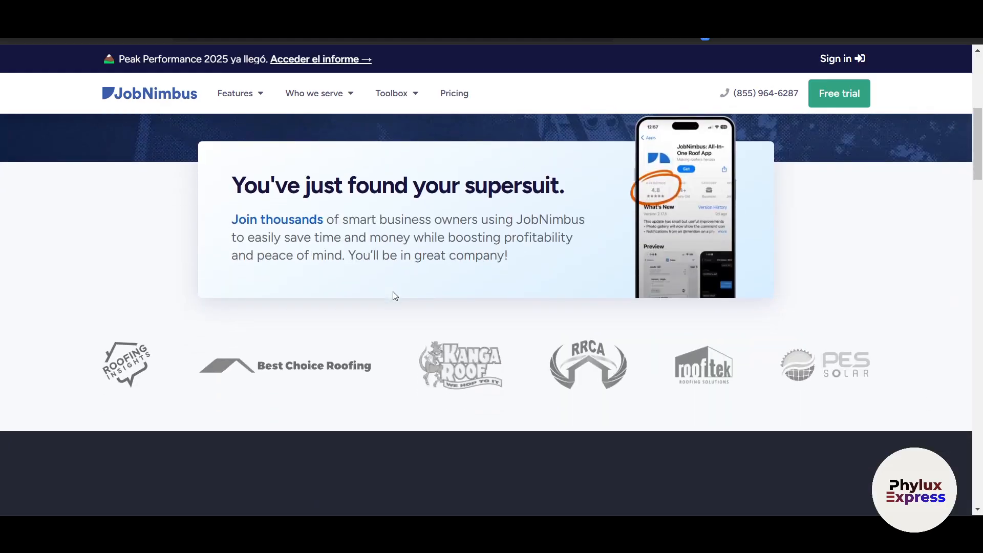
- Open the Pricing plans page and scroll around its plan overview
mouse_move(422, 98)
click(453, 94)
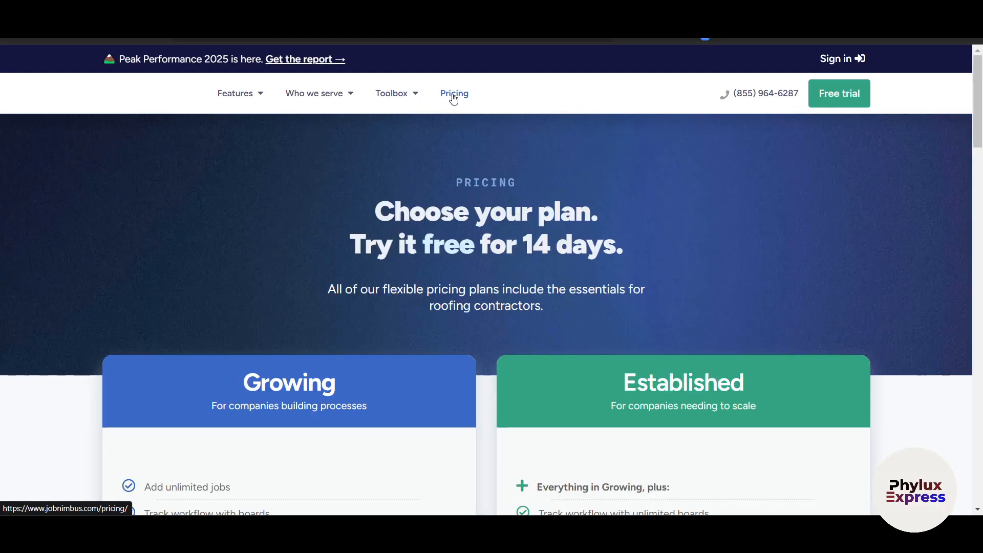
scroll(532, 275, down, 3)
scroll(556, 374, up, 2)
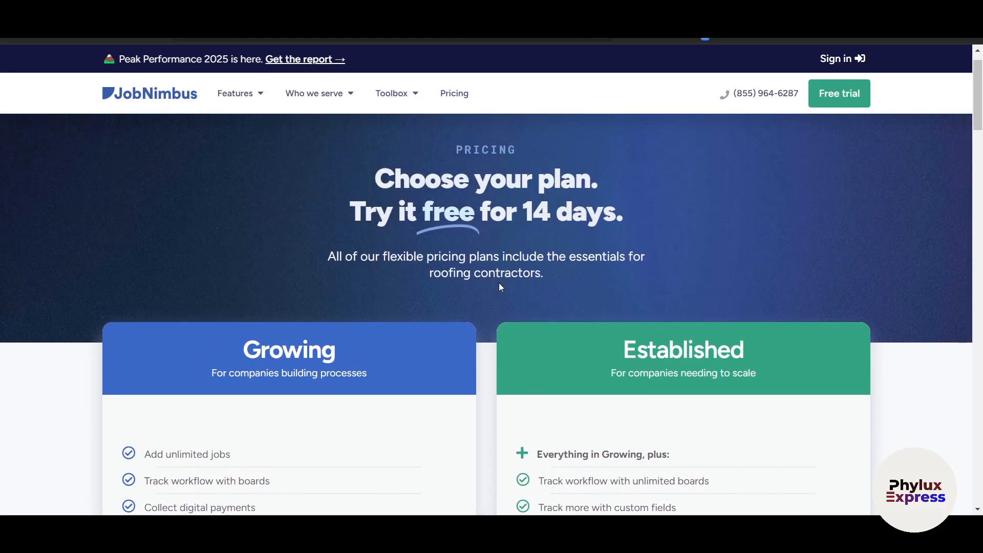
scroll(499, 275, down, 5)
scroll(498, 336, up, 3)
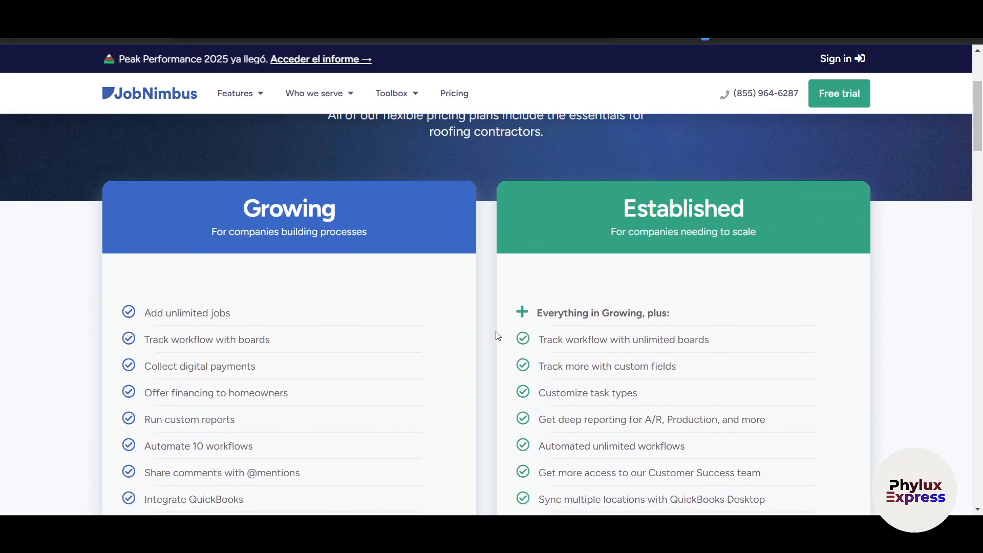
scroll(476, 352, down, 3)
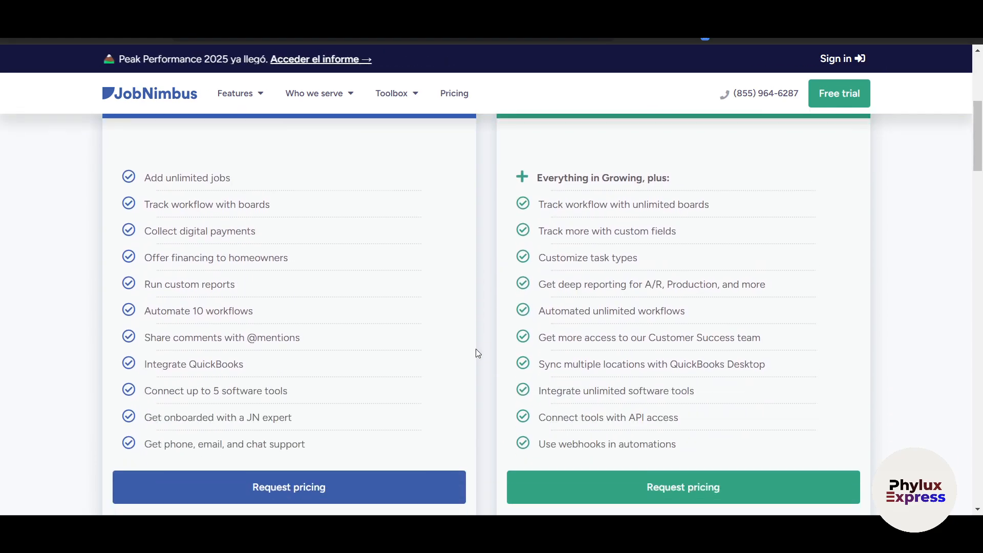
scroll(476, 352, down, 5)
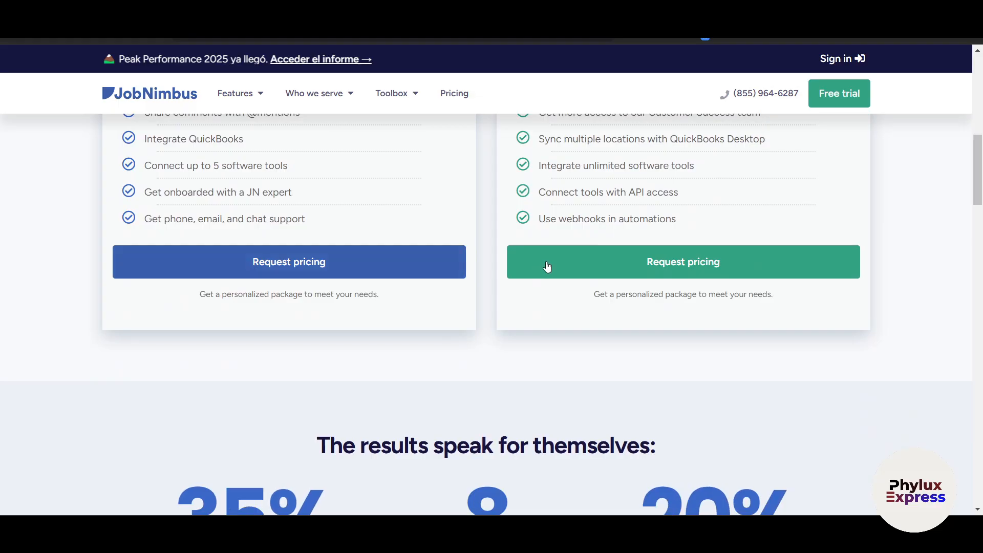
- Jump to the Request Pricing form, then scroll through the FAQs and plan cards back to 'Choose your plan'
click(369, 263)
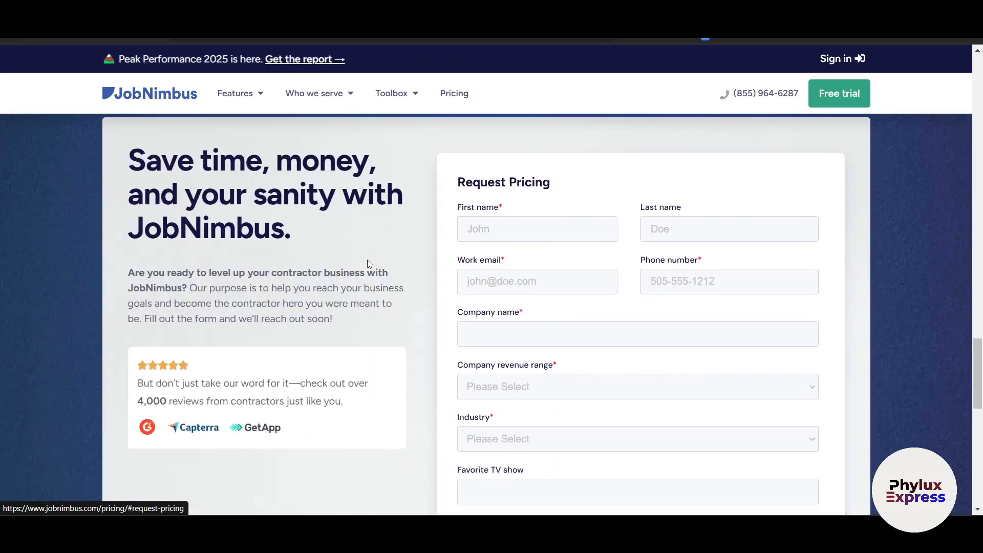
scroll(370, 264, up, 20)
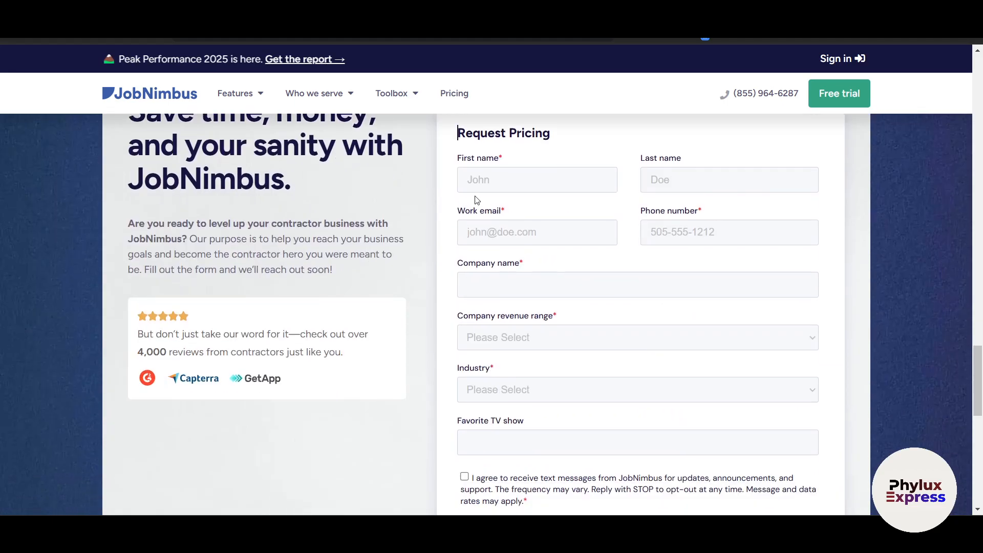
scroll(624, 398, down, 4)
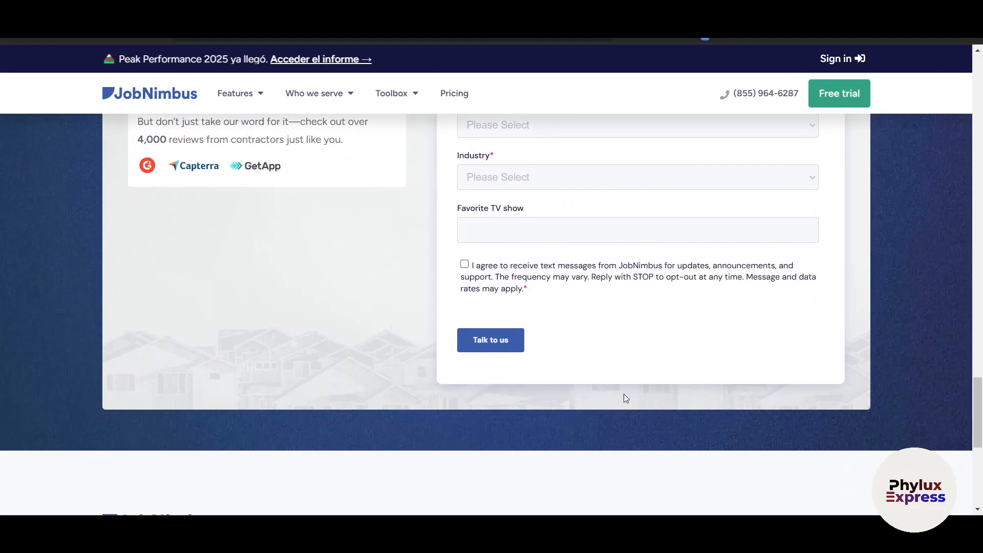
scroll(652, 357, up, 3)
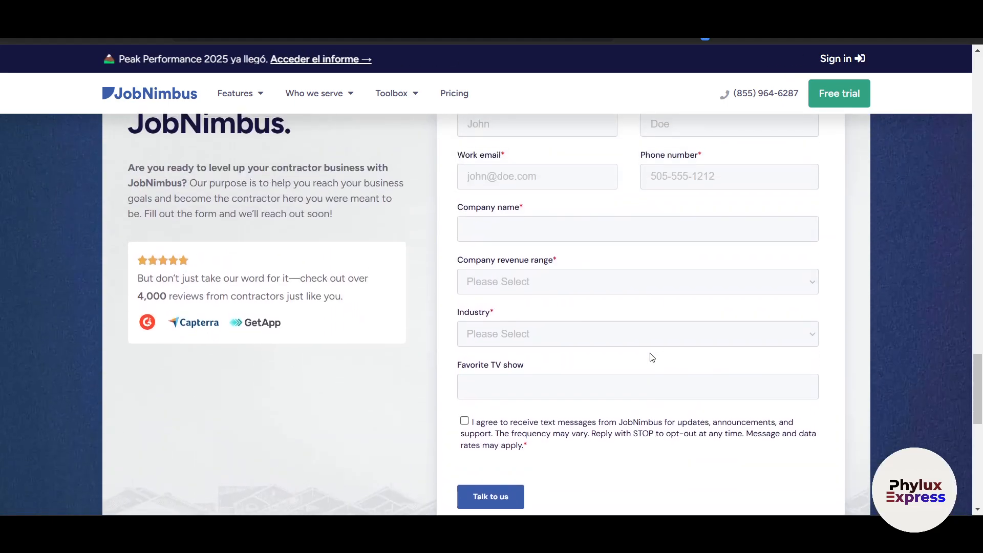
scroll(651, 356, up, 5)
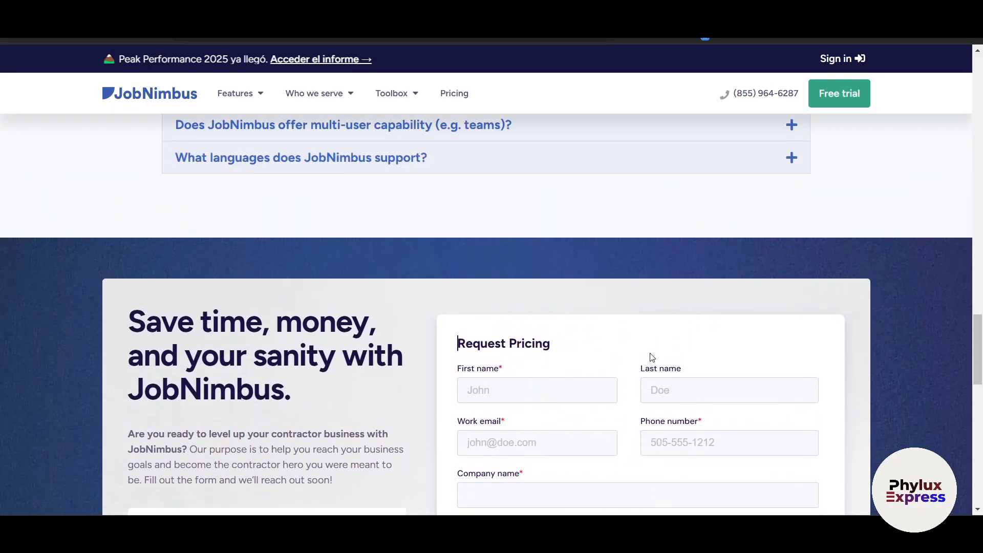
scroll(652, 357, up, 12)
scroll(652, 356, up, 10)
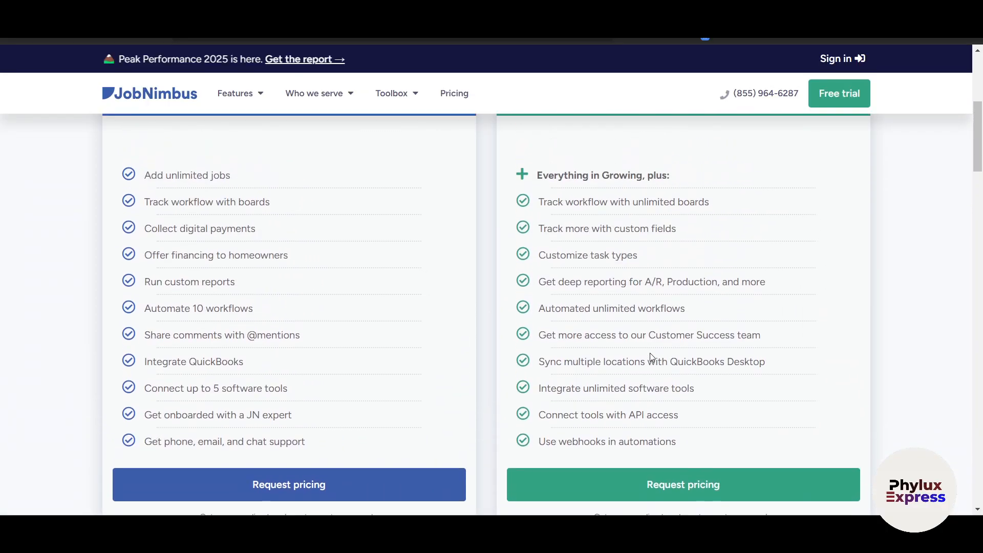
scroll(594, 327, up, 4)
scroll(488, 326, down, 5)
scroll(488, 326, down, 2)
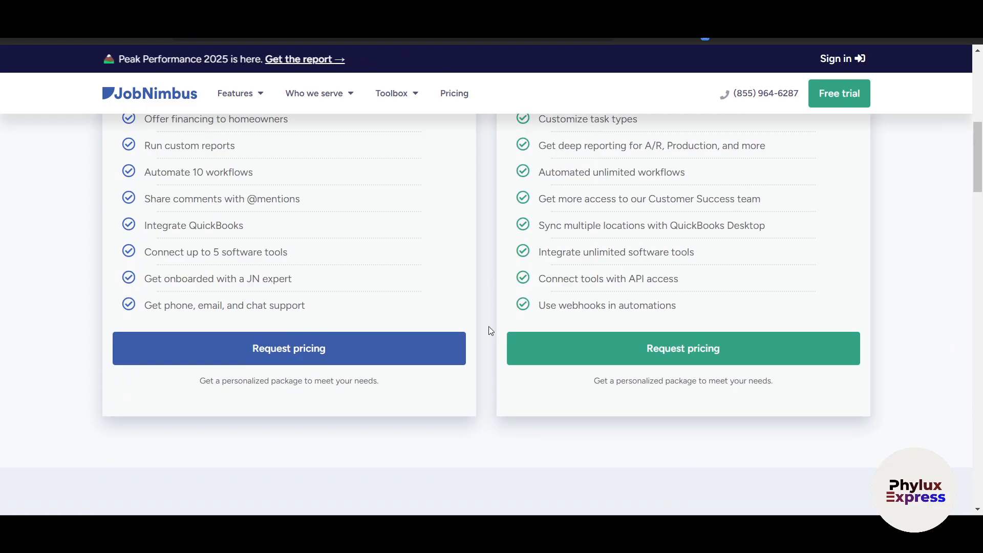
scroll(489, 328, up, 8)
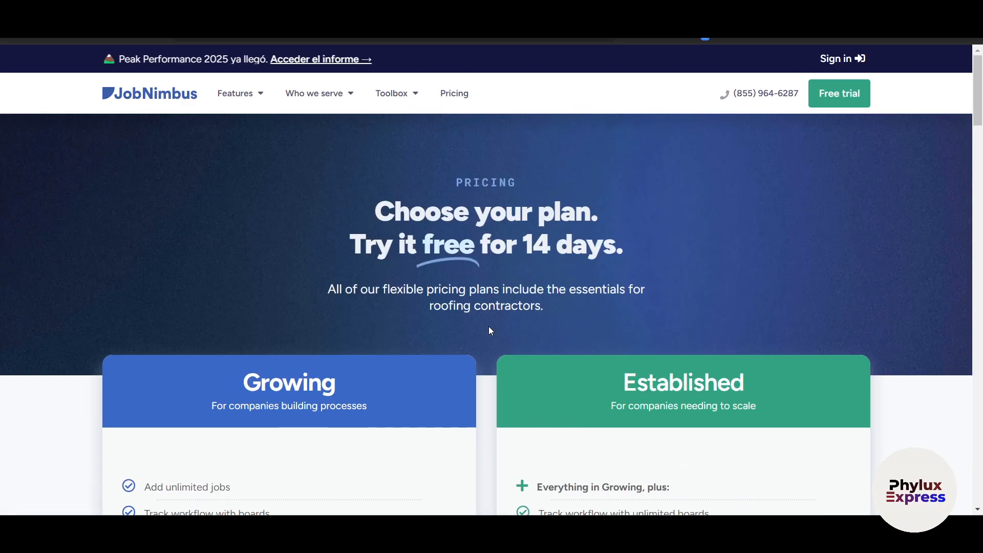
- Open the Free trial signup form and scroll through it
click(850, 95)
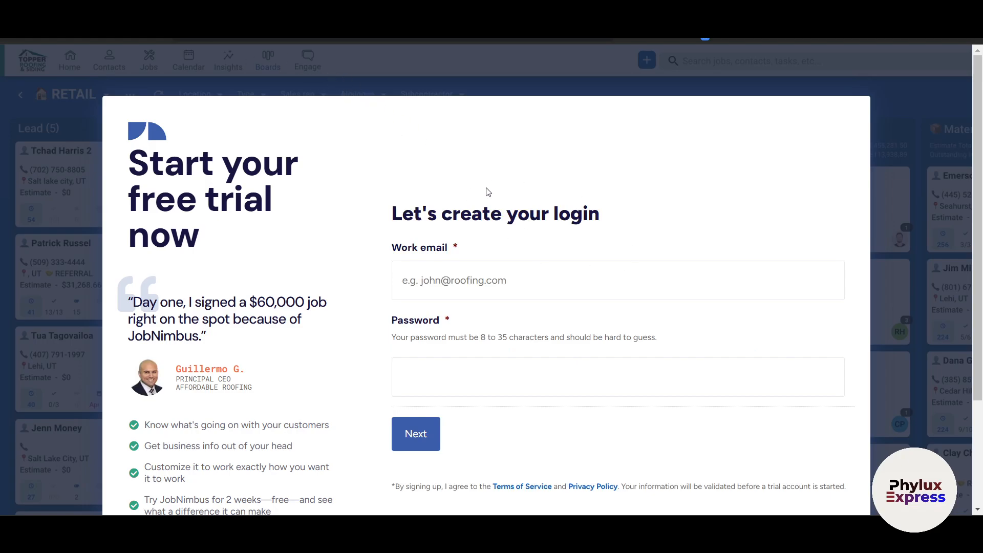
scroll(529, 354, down, 2)
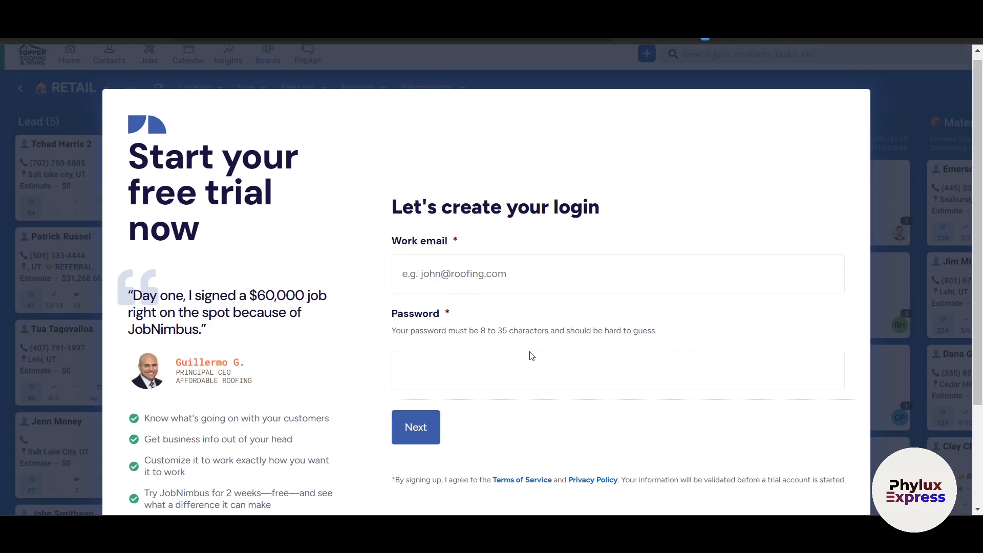
scroll(530, 356, down, 2)
scroll(529, 355, up, 1)
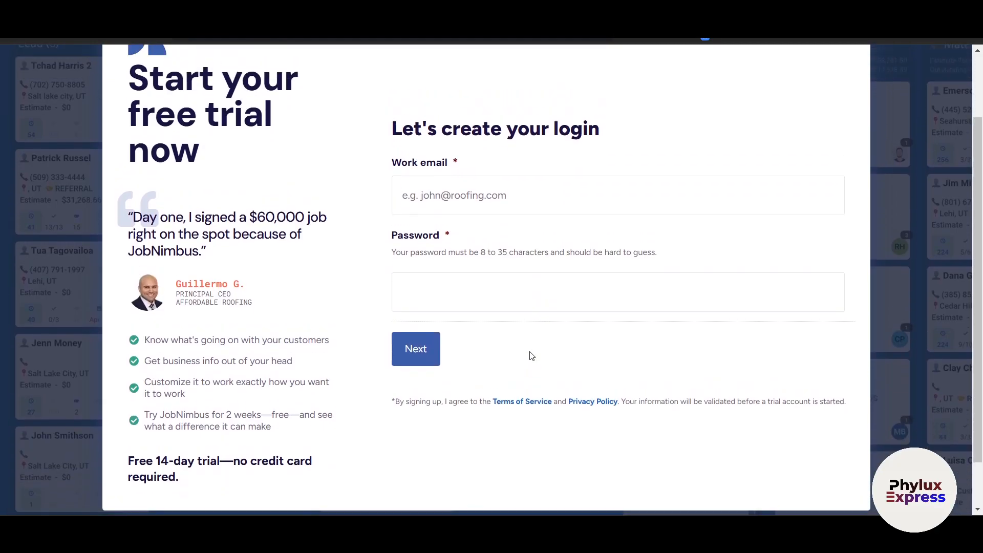
- Enter the work email and account password, then continue to personal details
click(452, 203)
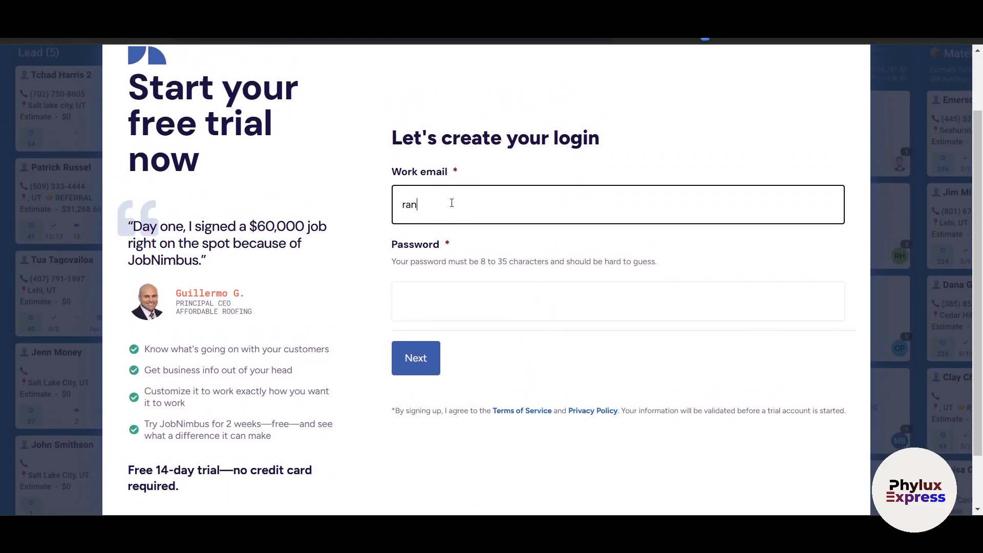
click(449, 309)
text(••••••••••)
click(406, 352)
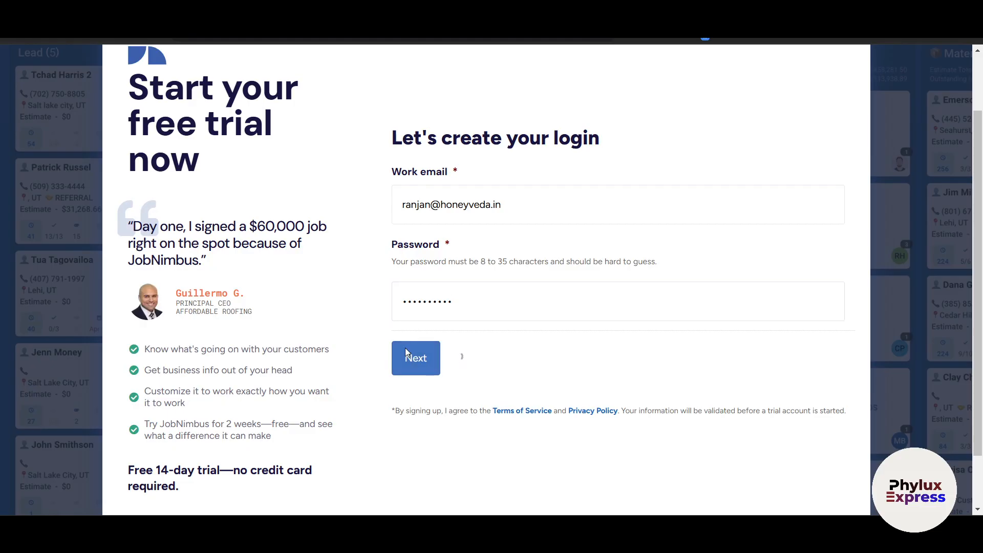
- Fill in the first name, correcting a typo, and the last name, then advance to company details
click(445, 280)
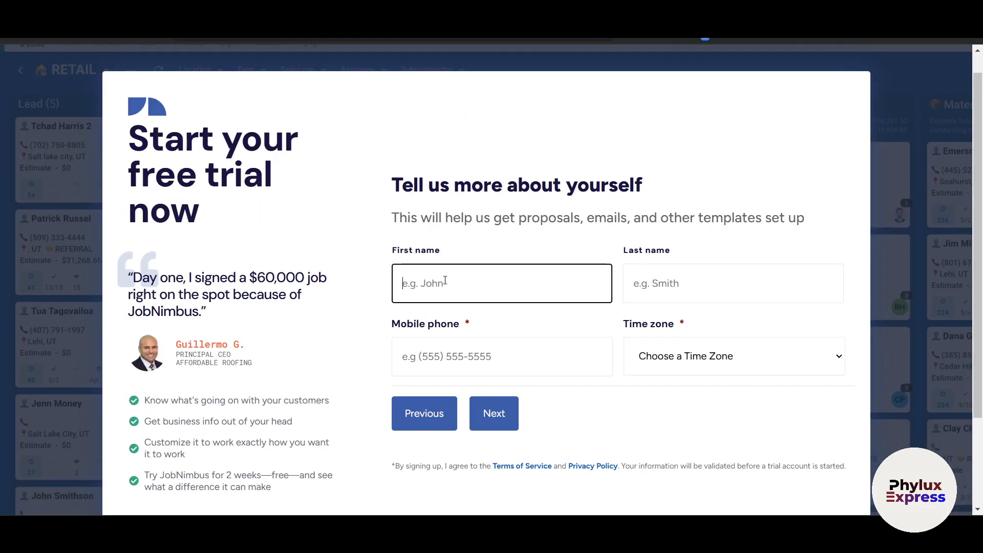
text(jhon)
key(BackSpace)
key(BackSpace)
key(BackSpace)
key(BackSpace)
key(Tab)
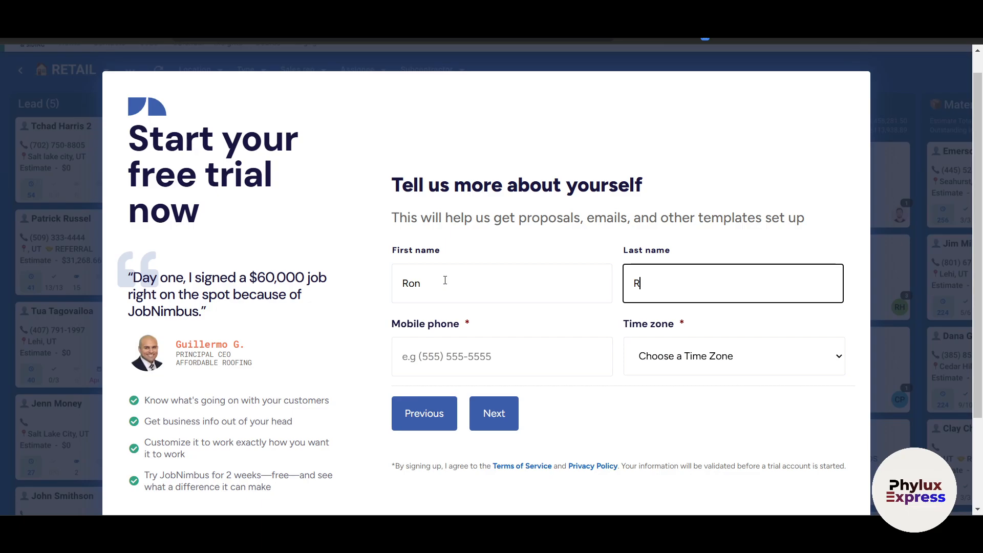
click(504, 355)
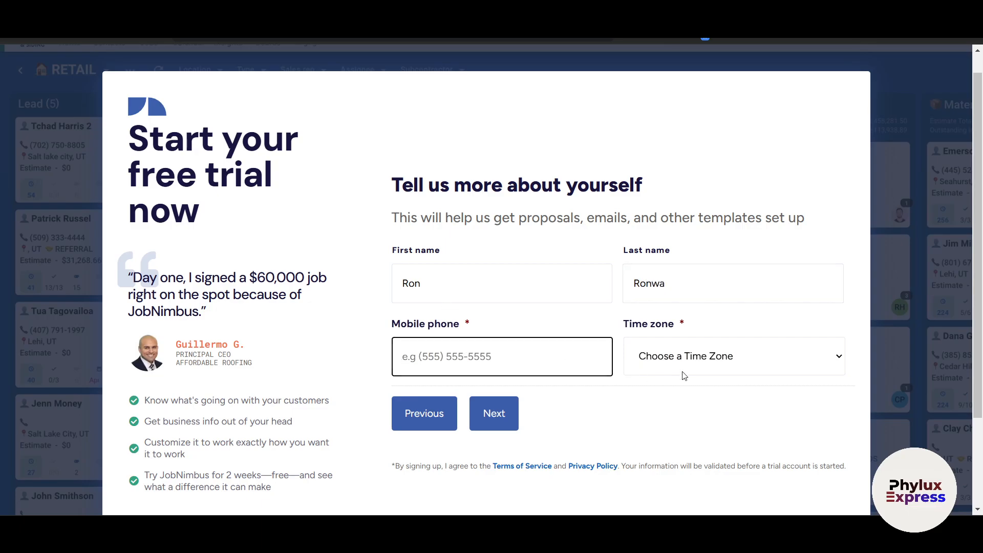
click(503, 420)
- Enter company 'Hvd Inc', choose service Other and size 4-10, accept SMS consent and submit
scroll(516, 277, down, 1)
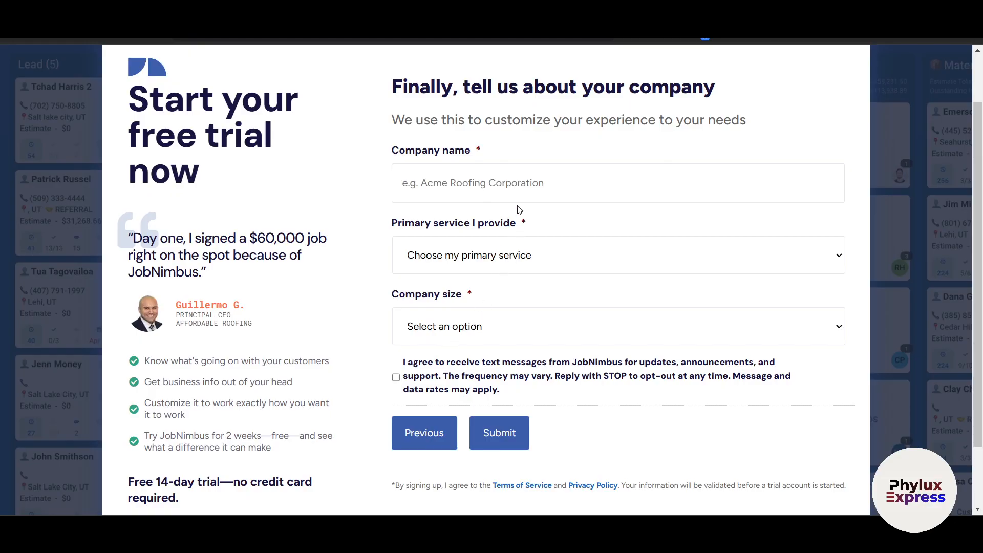
click(513, 190)
text(H)
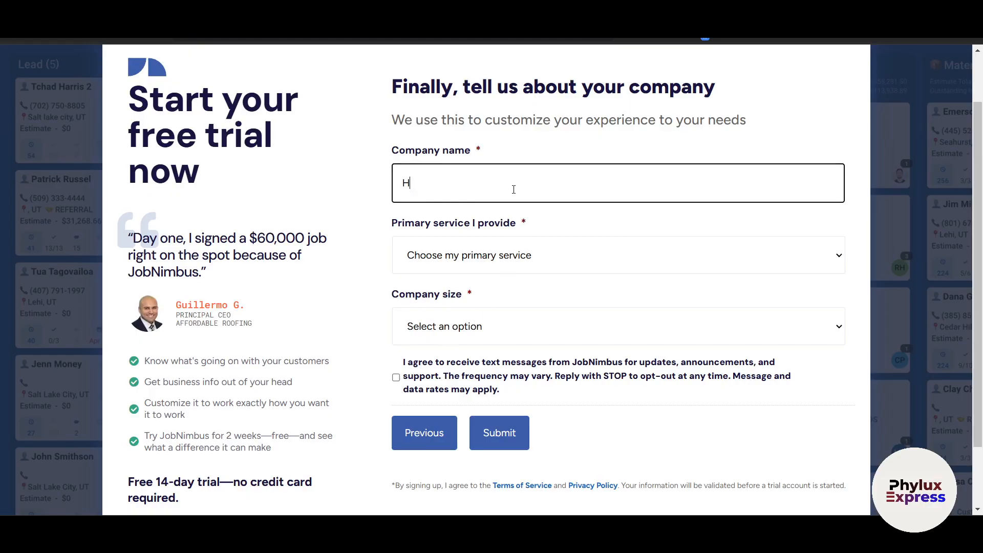
text(vd Inc)
key(Tab)
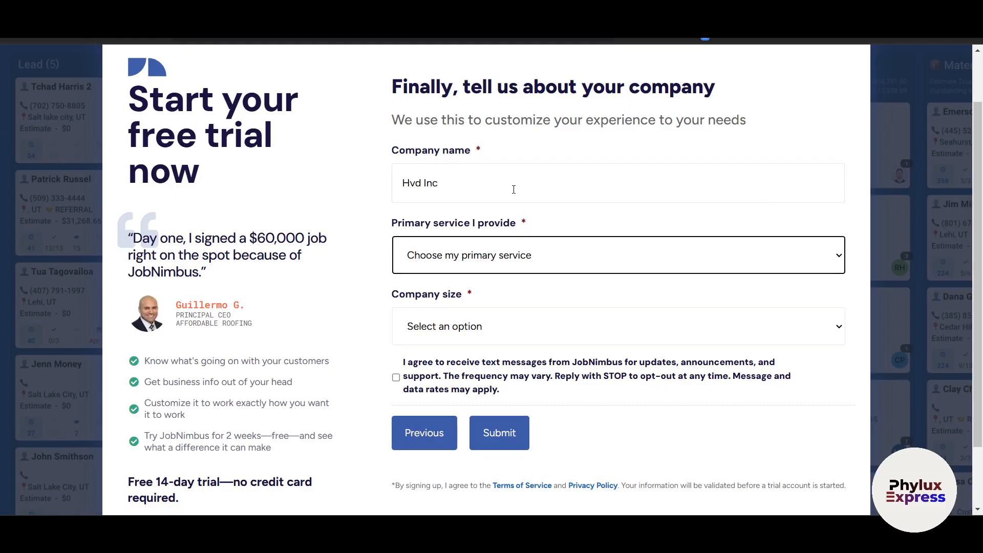
click(503, 243)
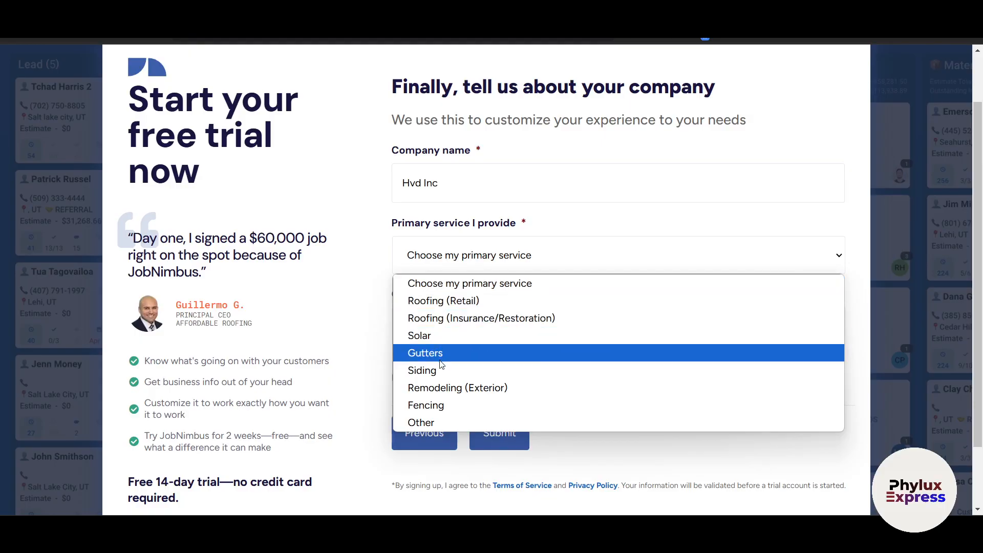
click(432, 423)
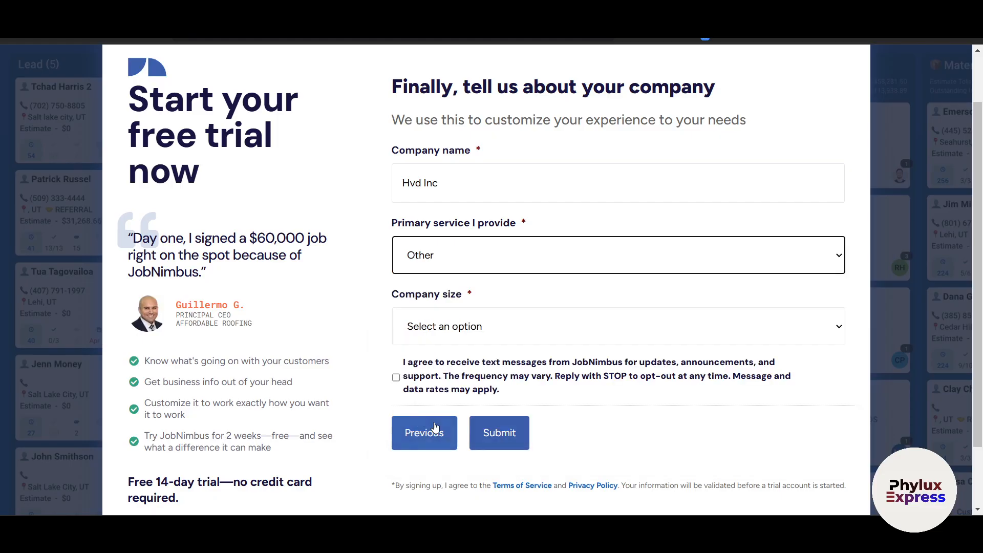
click(467, 322)
click(451, 388)
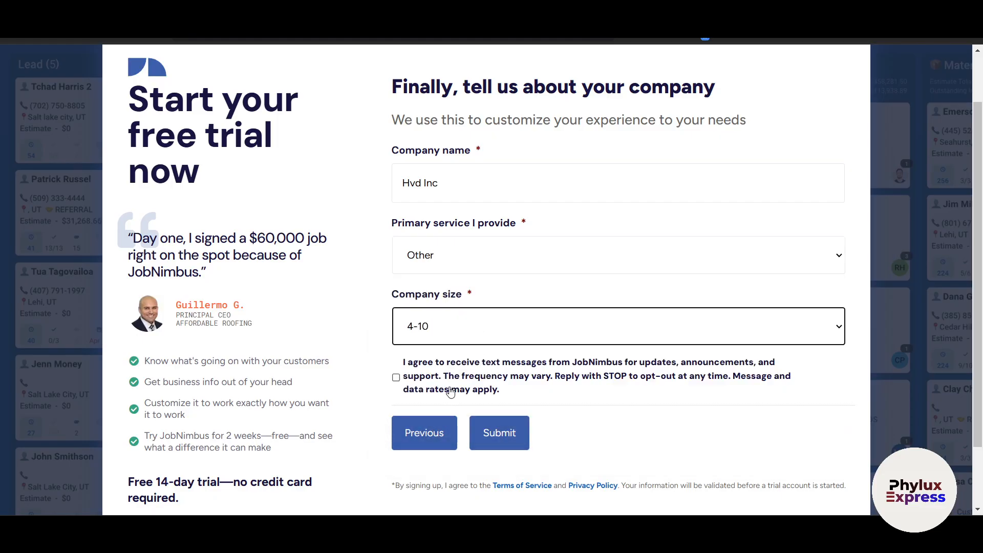
click(396, 378)
click(499, 433)
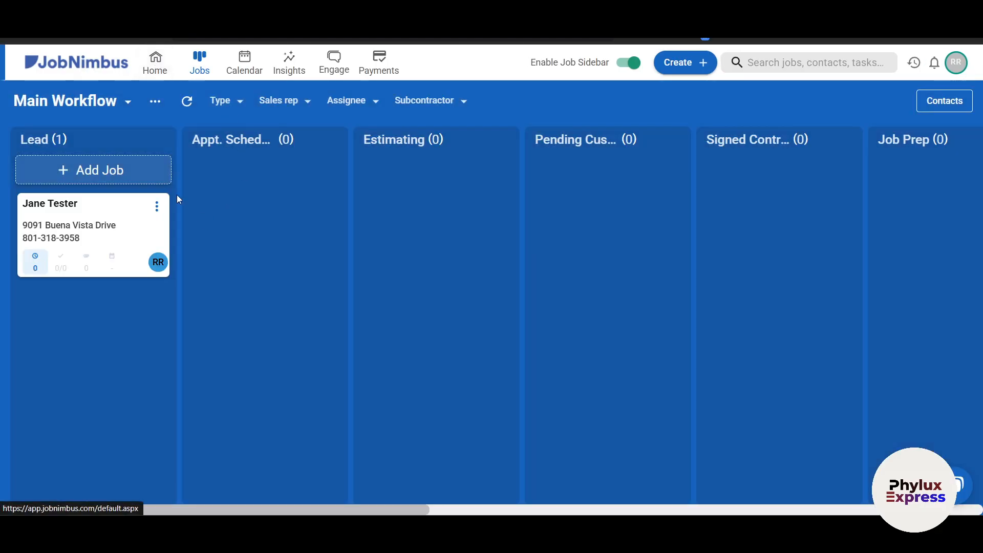
- Go to the Home page and close the Welcome to JobNimbus video
click(154, 67)
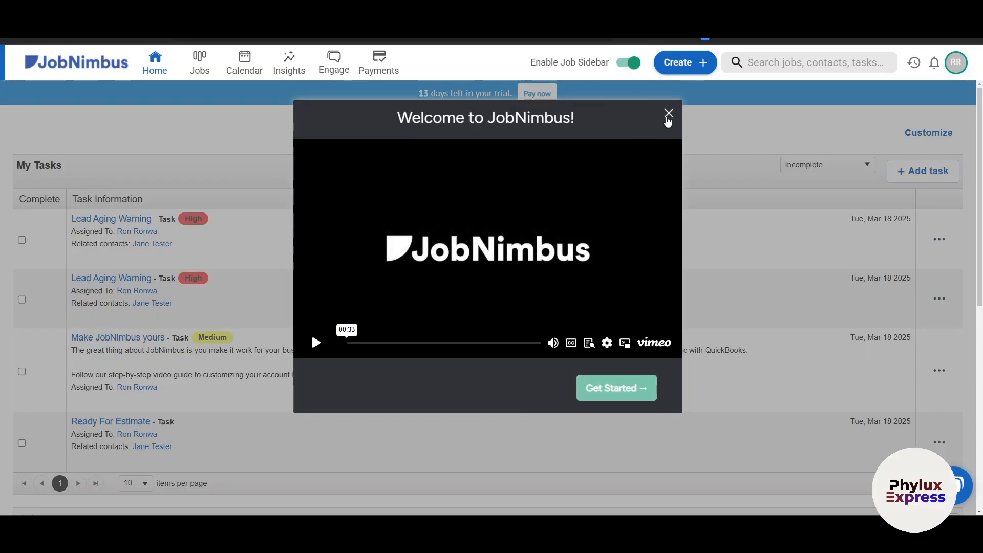
click(667, 116)
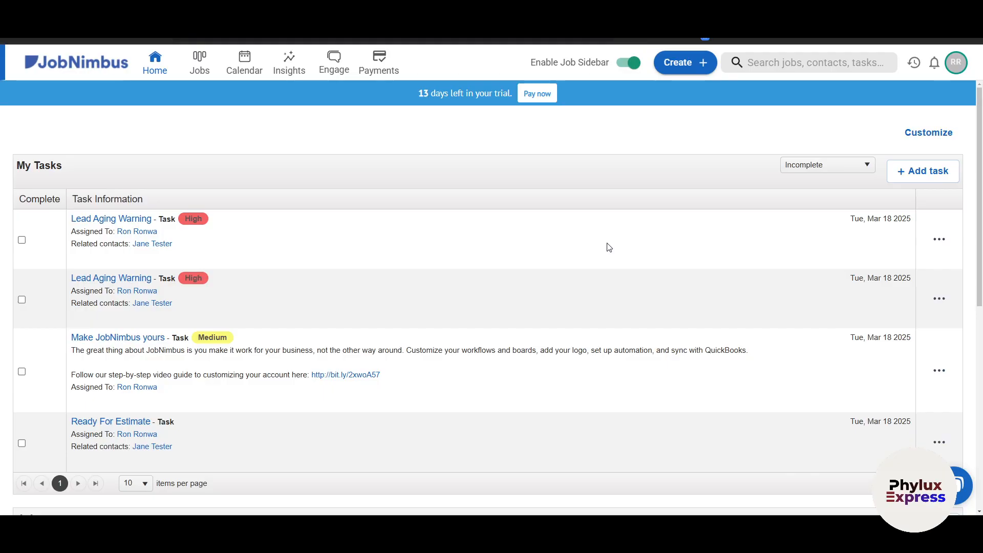
- On the jobs board, drag the sample job into Appt. Sched. and back to Lead, then start a new Lead job
click(189, 66)
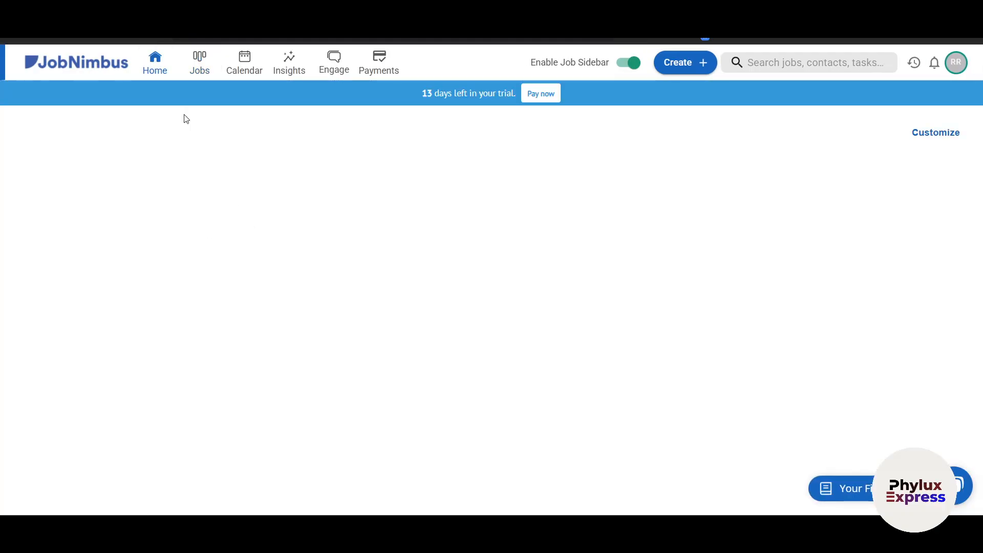
click(200, 66)
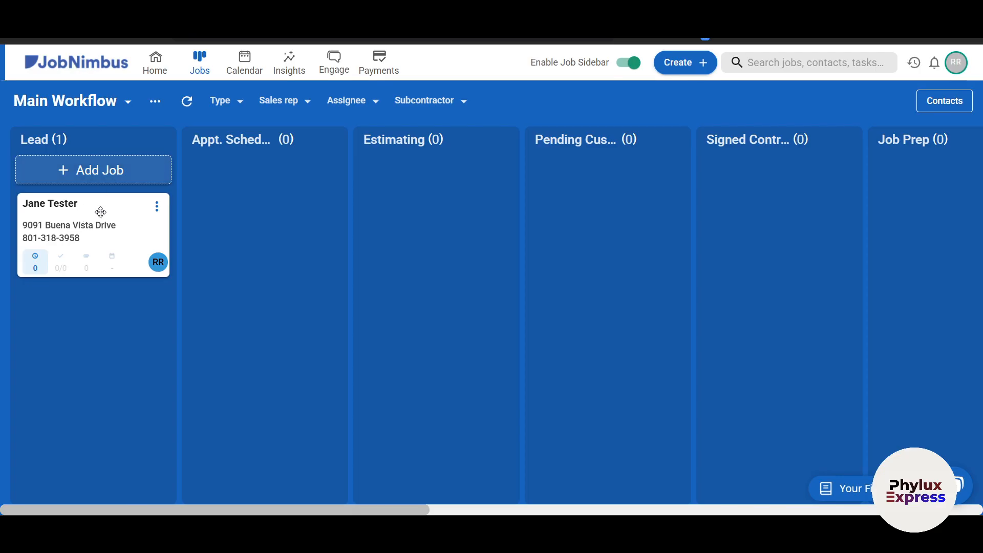
drag(127, 222, 318, 195)
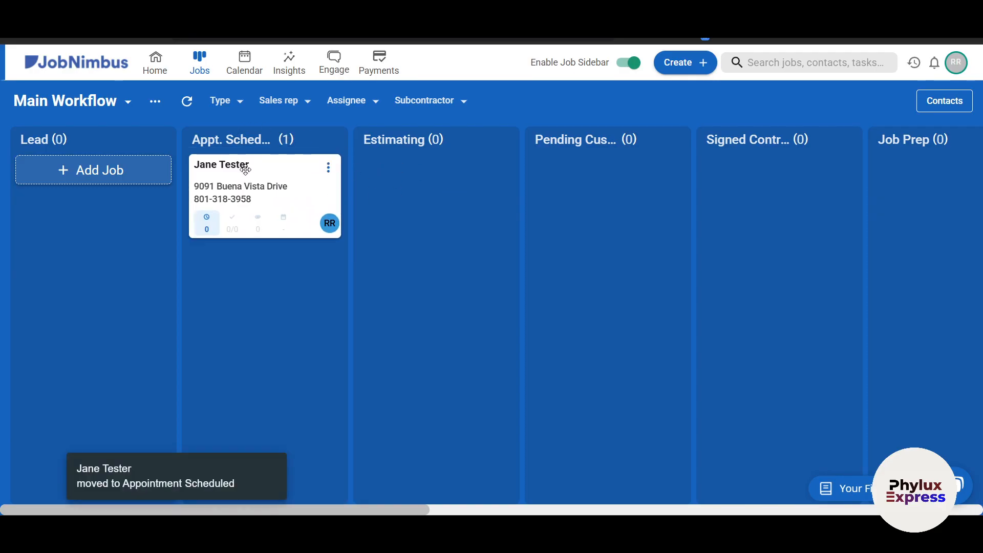
drag(245, 170, 57, 218)
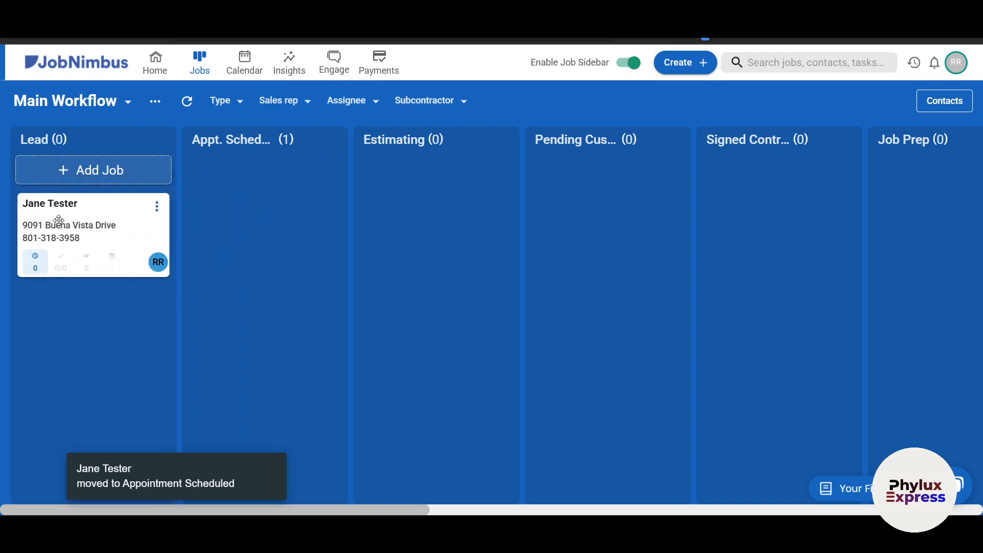
click(73, 171)
- Review the contact types, keep Customer, and close the Create new job dialog without saving
click(377, 173)
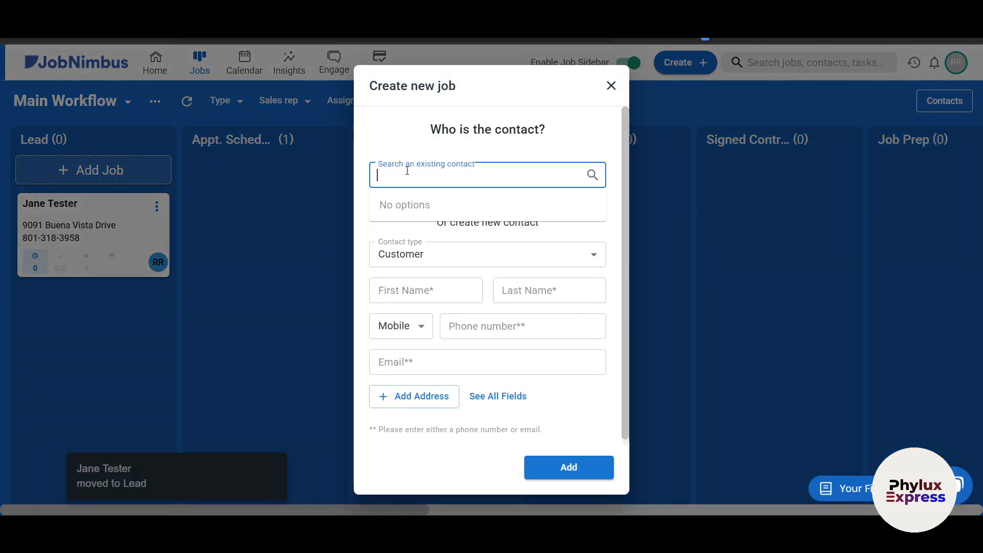
click(444, 246)
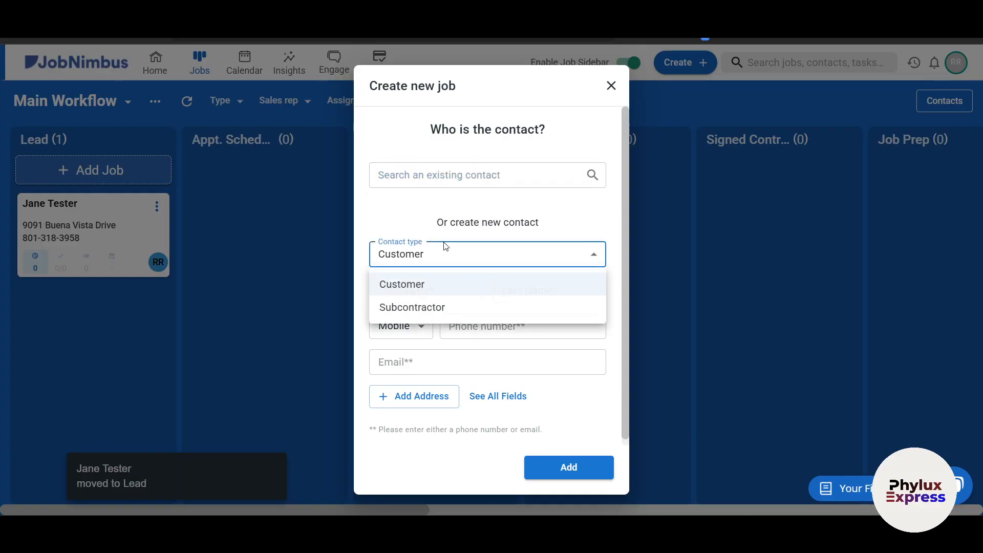
click(433, 345)
scroll(522, 433, down, 1)
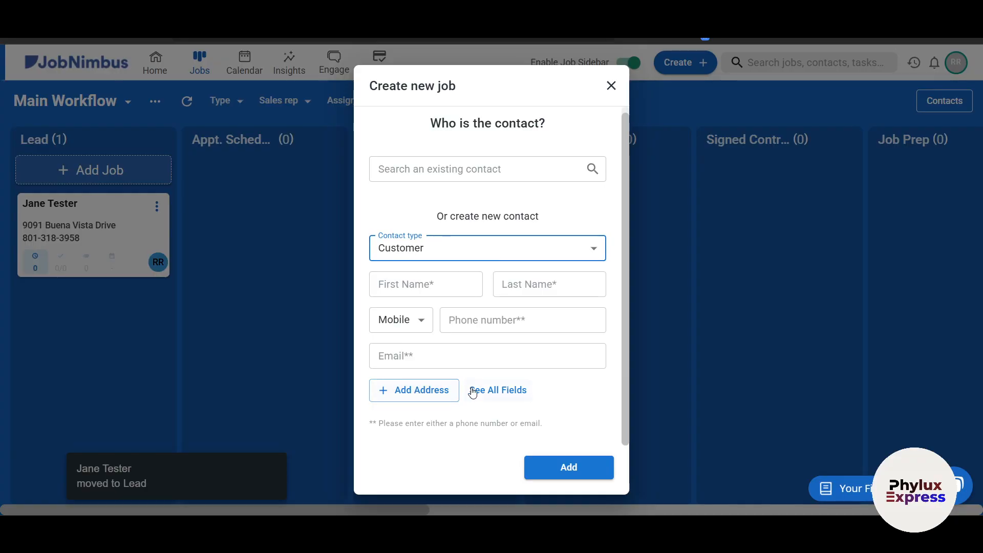
click(610, 85)
click(681, 63)
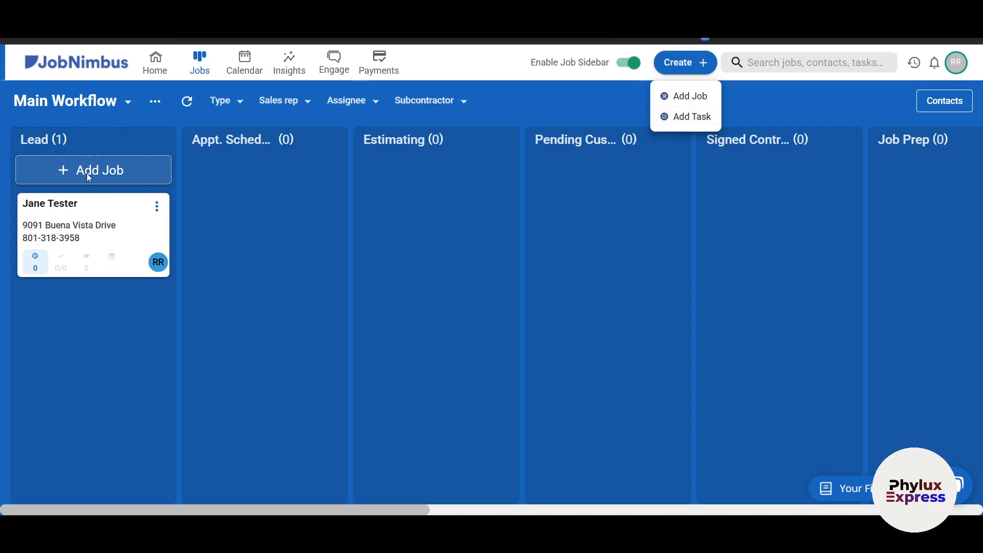
- Start a new task with Task Type Meeting and Priority High
click(678, 118)
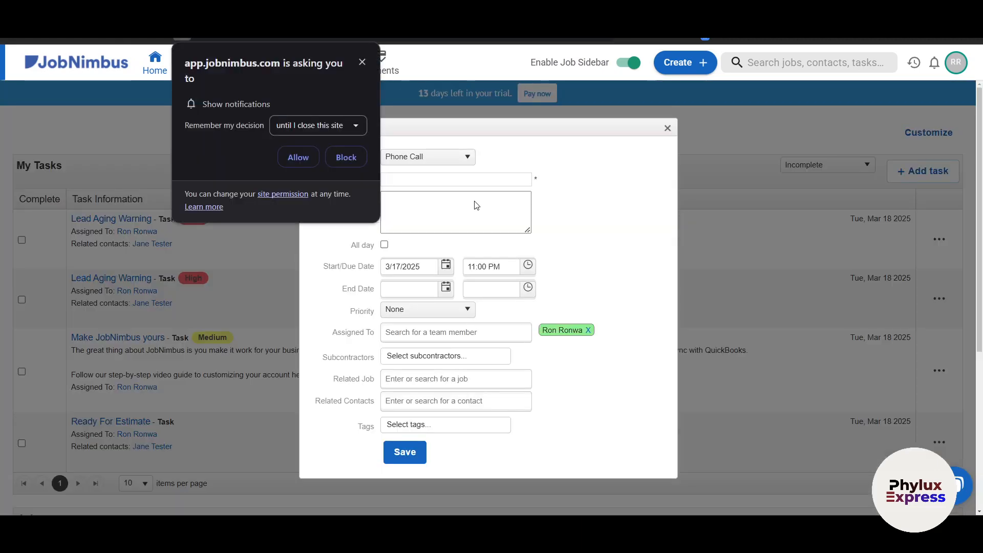
click(365, 63)
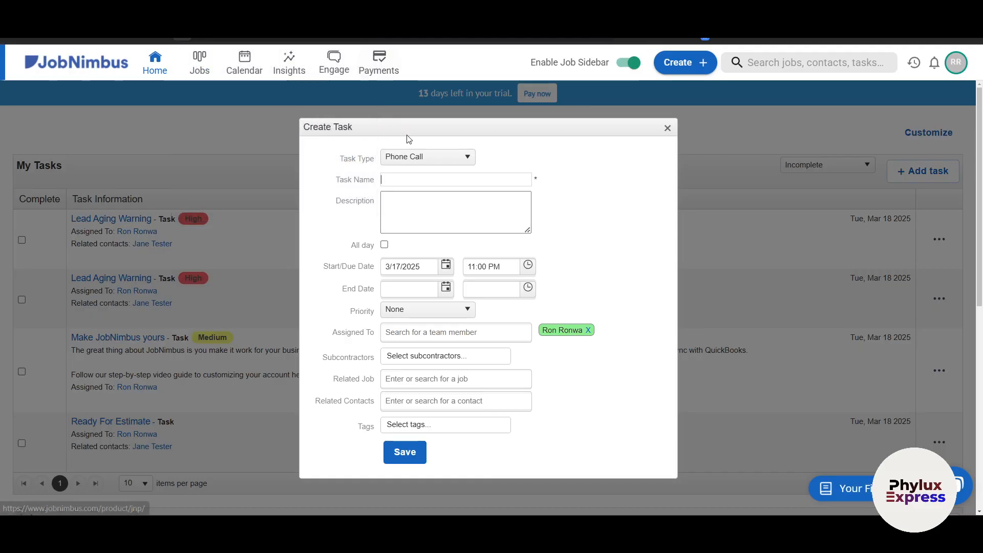
click(432, 160)
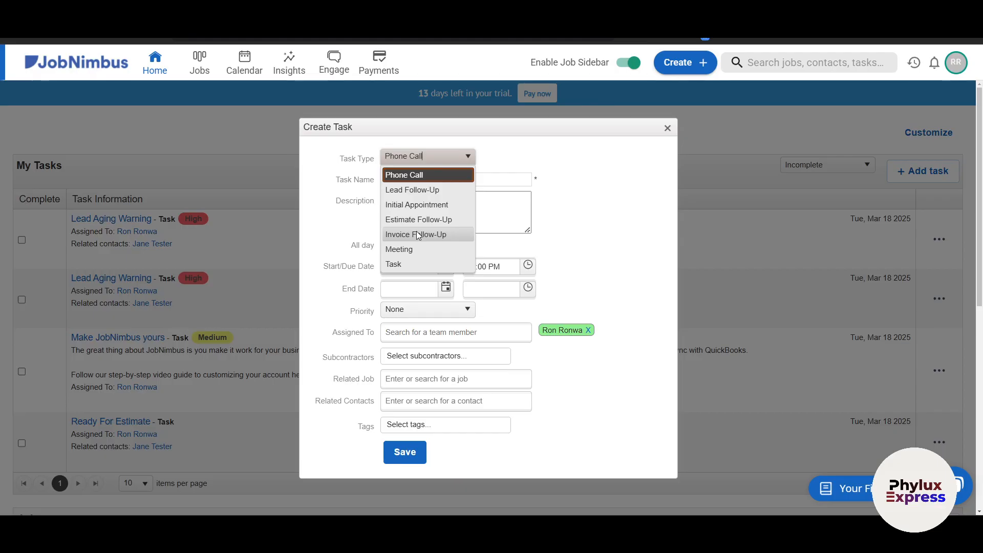
click(407, 255)
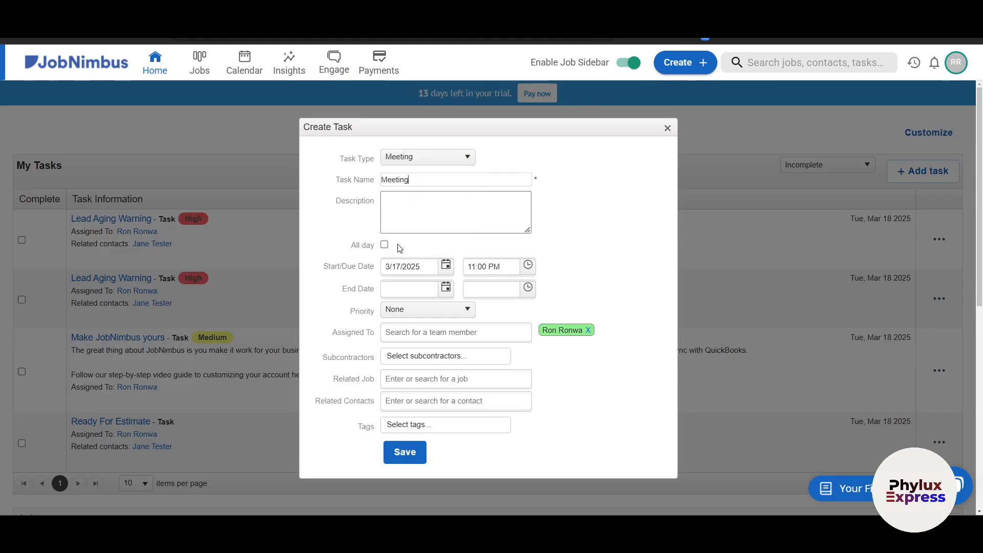
click(409, 209)
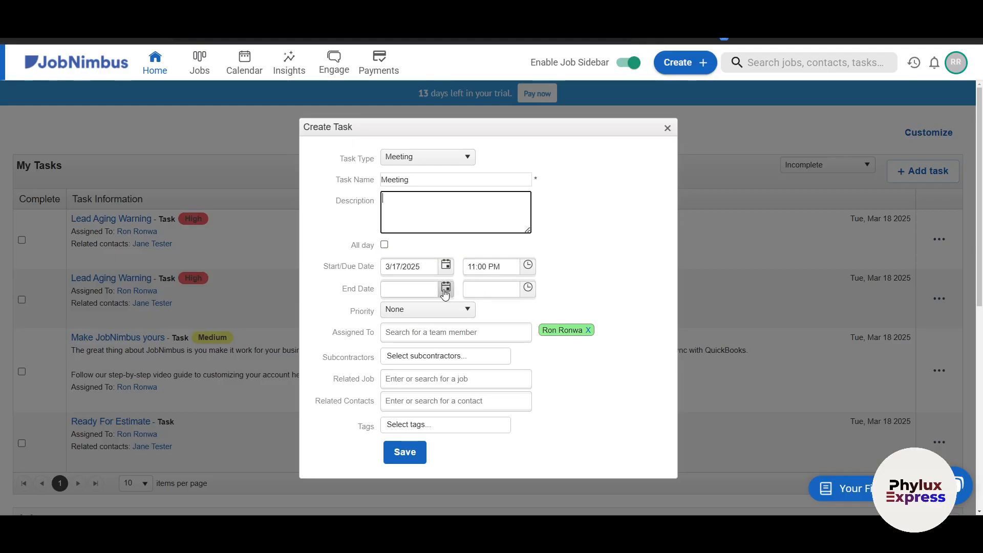
click(421, 314)
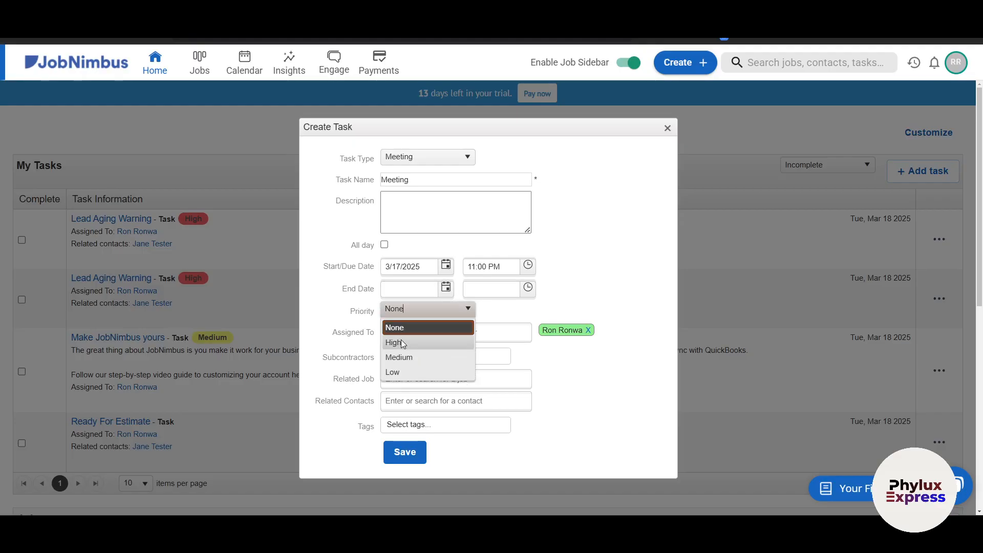
click(403, 342)
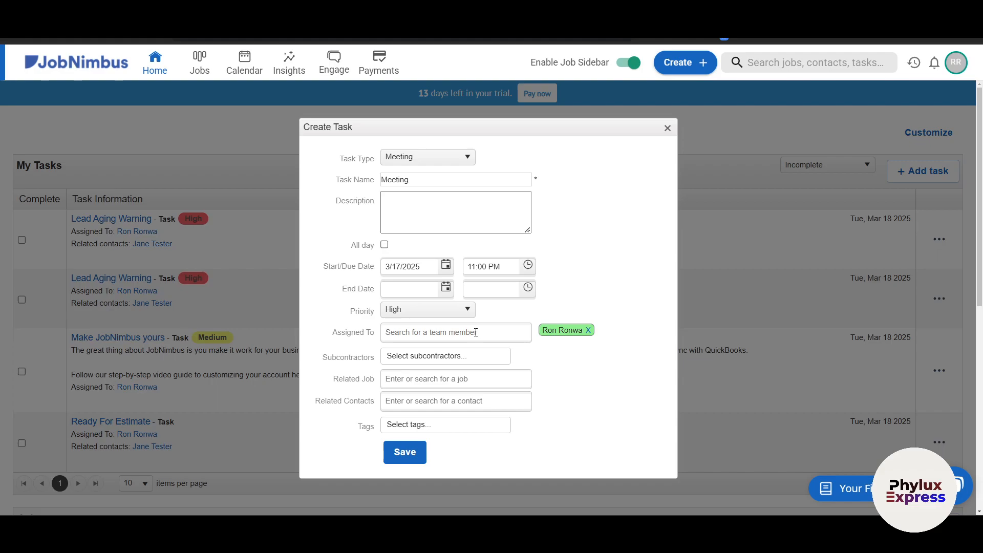
- Assign the task once to the team member, check subcontractors, related job and tags, then save it
text(ron)
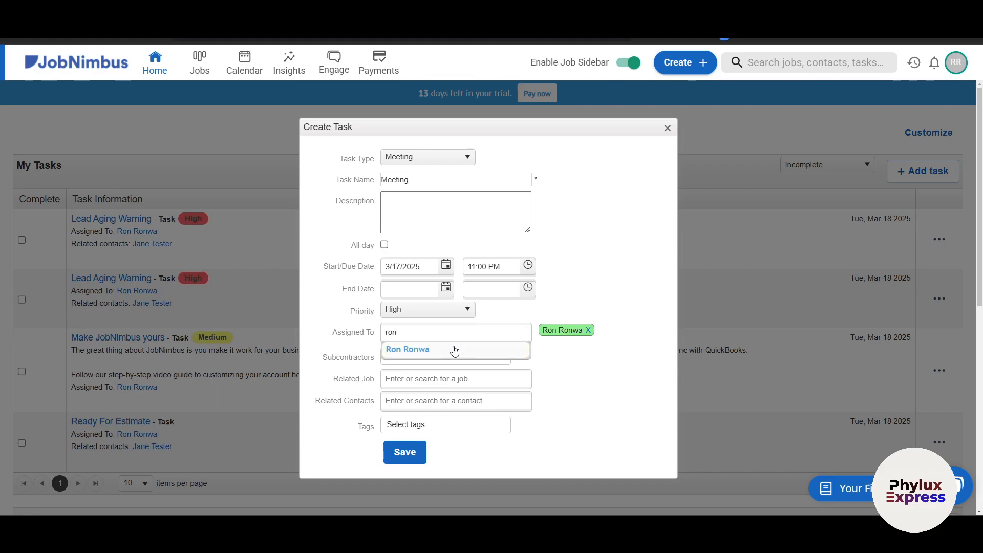
click(454, 349)
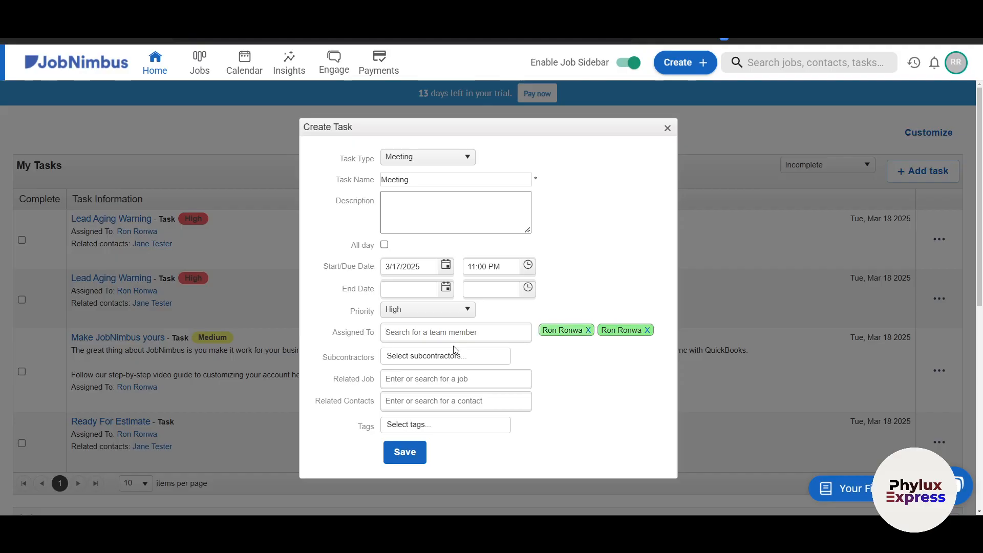
click(589, 333)
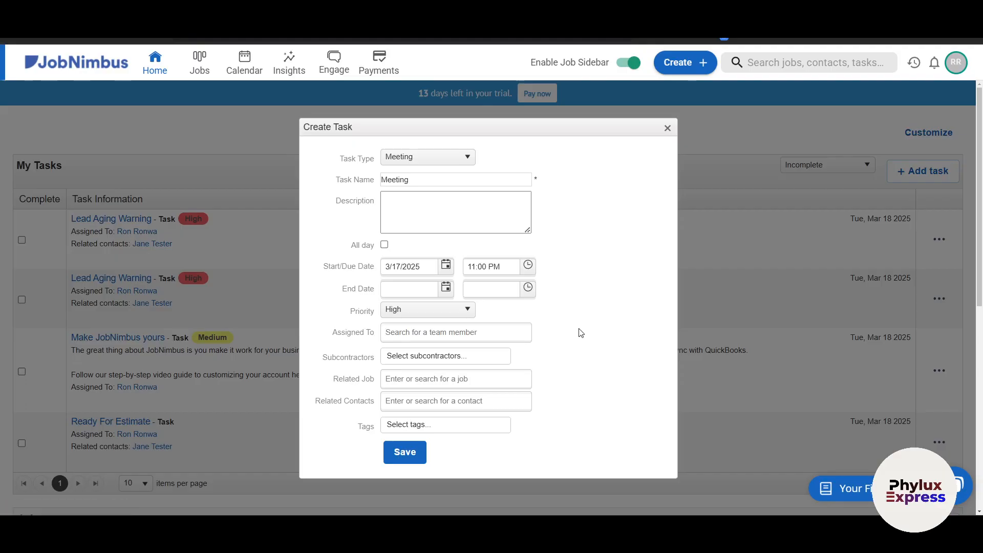
text(r)
click(446, 357)
click(423, 356)
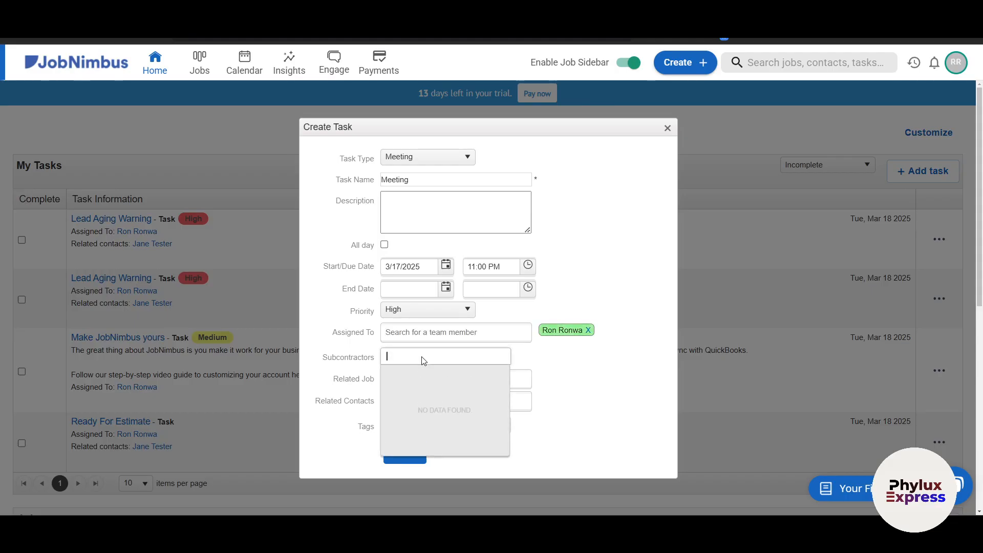
click(592, 358)
click(442, 380)
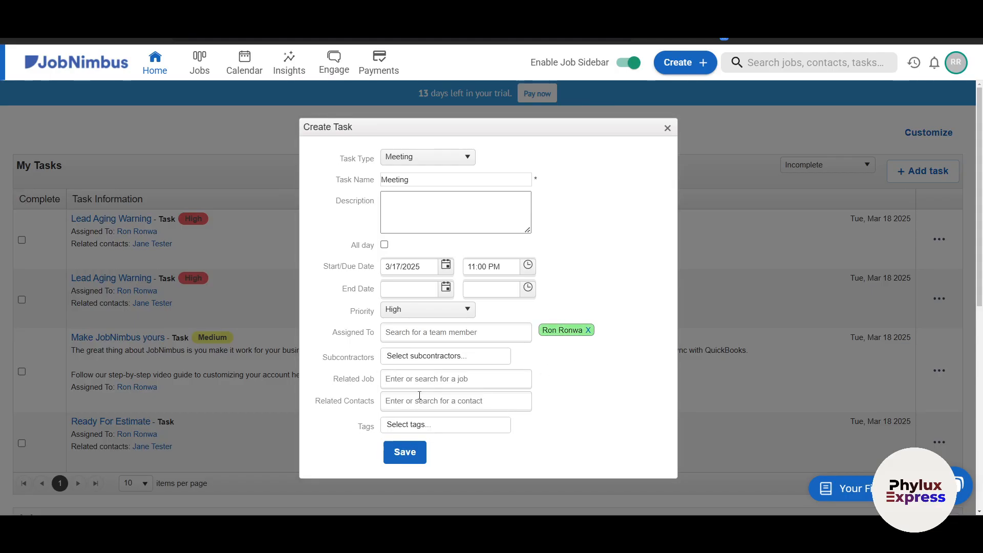
click(403, 425)
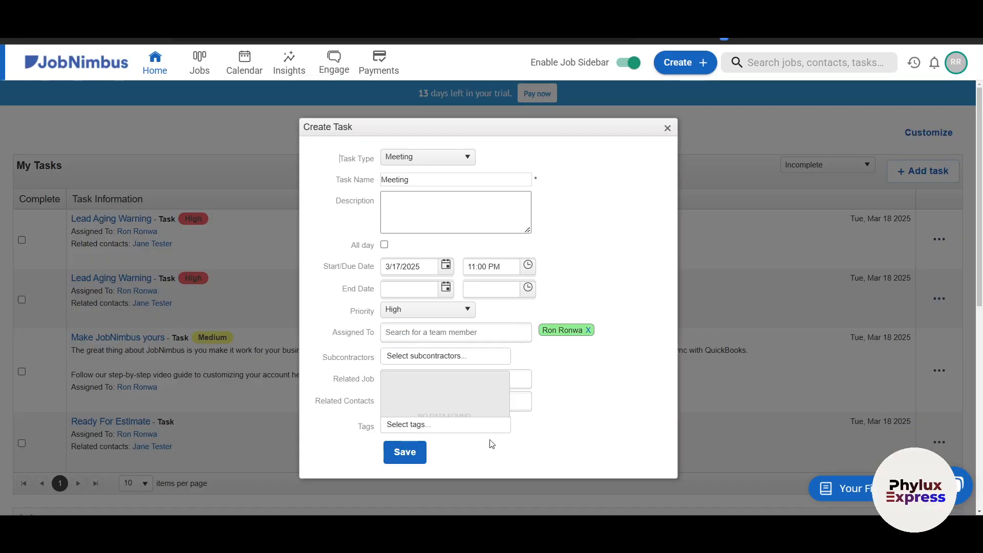
click(404, 451)
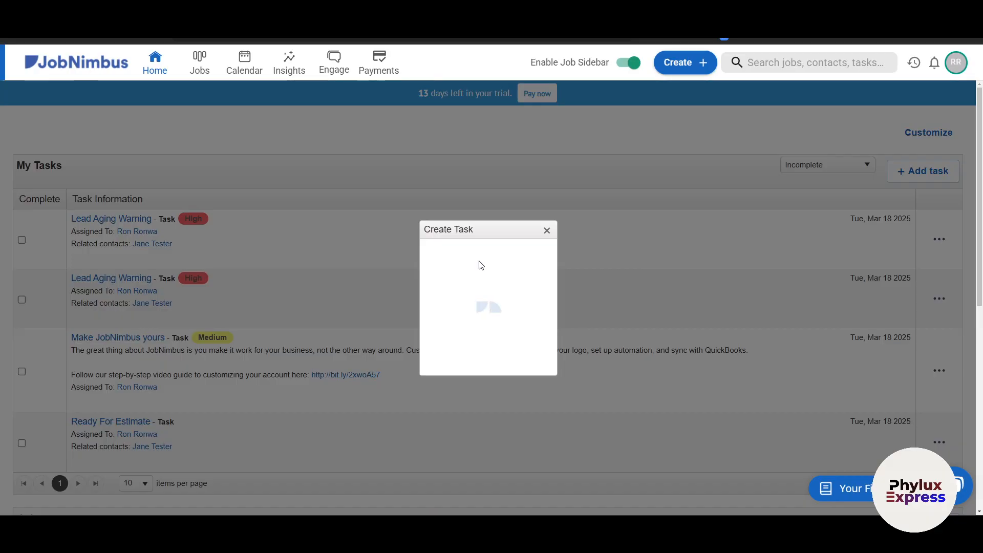
scroll(85, 217, down, 3)
scroll(137, 118, up, 3)
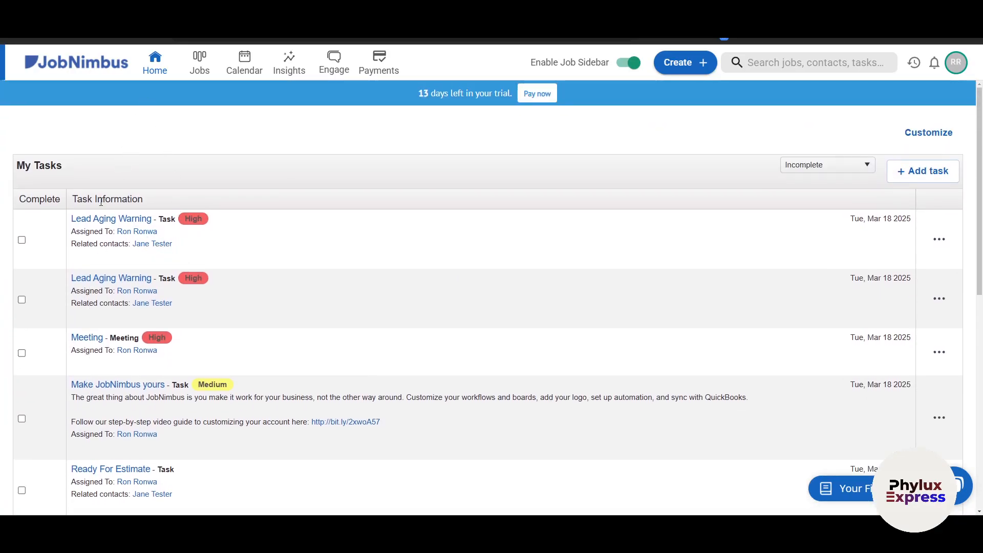
scroll(133, 219, down, 4)
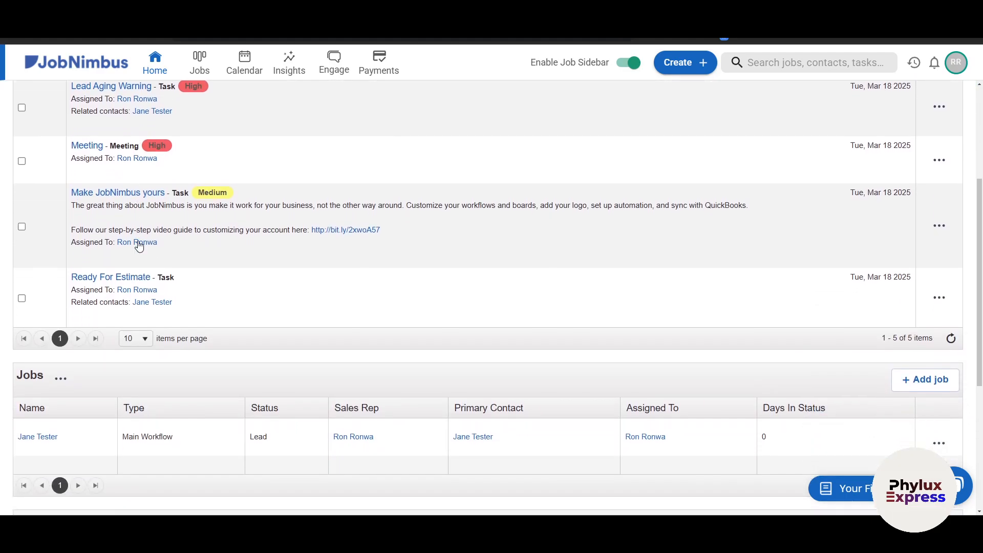
scroll(143, 256, down, 2)
scroll(147, 272, up, 5)
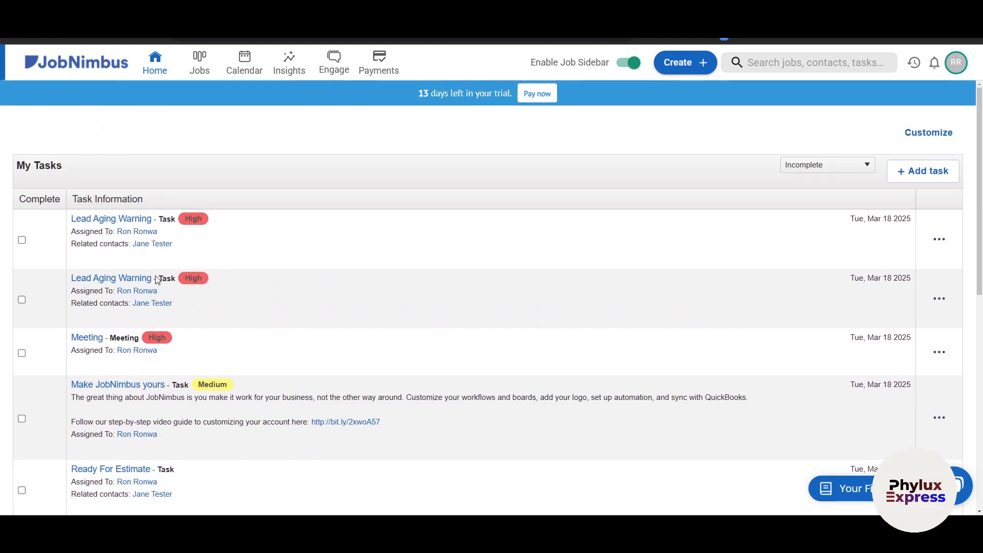
click(204, 71)
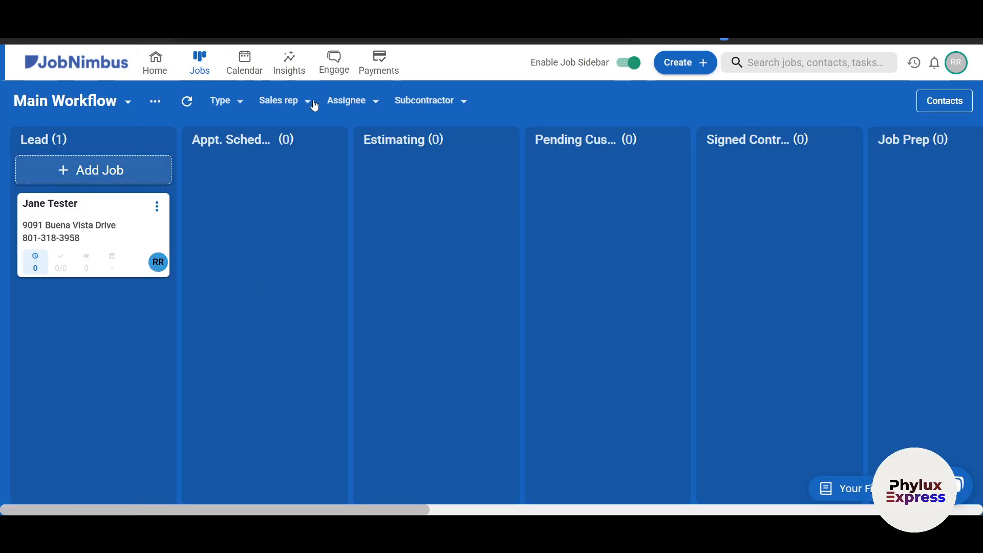
click(162, 65)
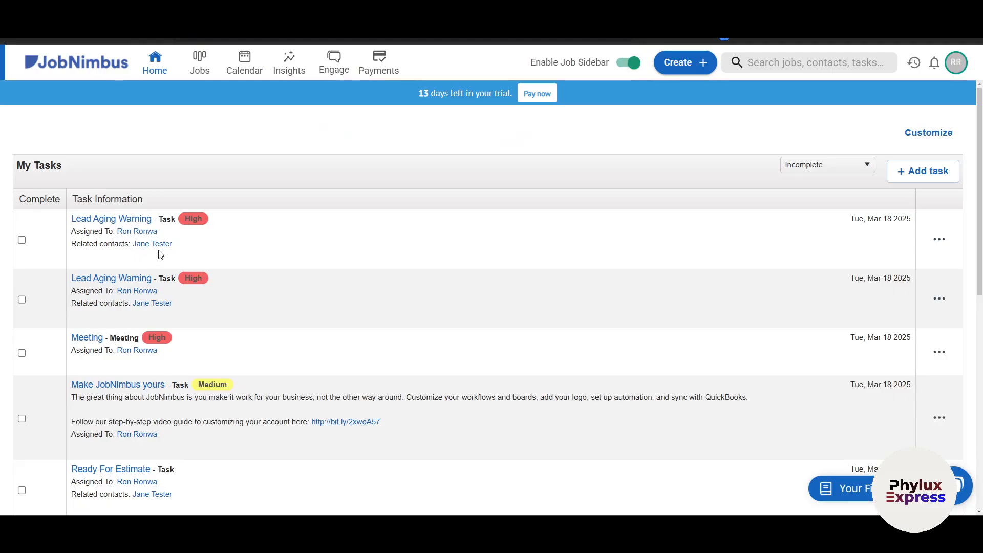
click(937, 247)
click(863, 236)
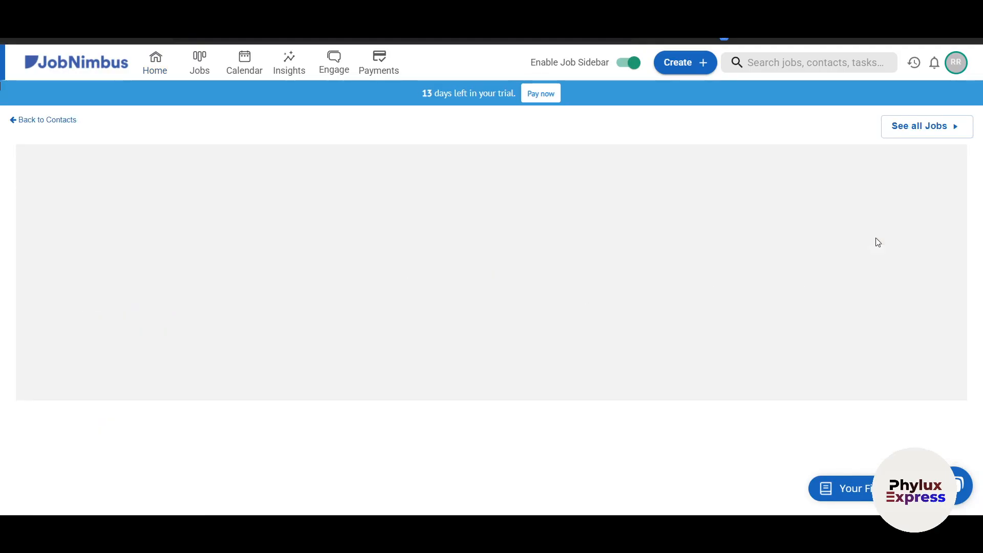
scroll(144, 355, down, 4)
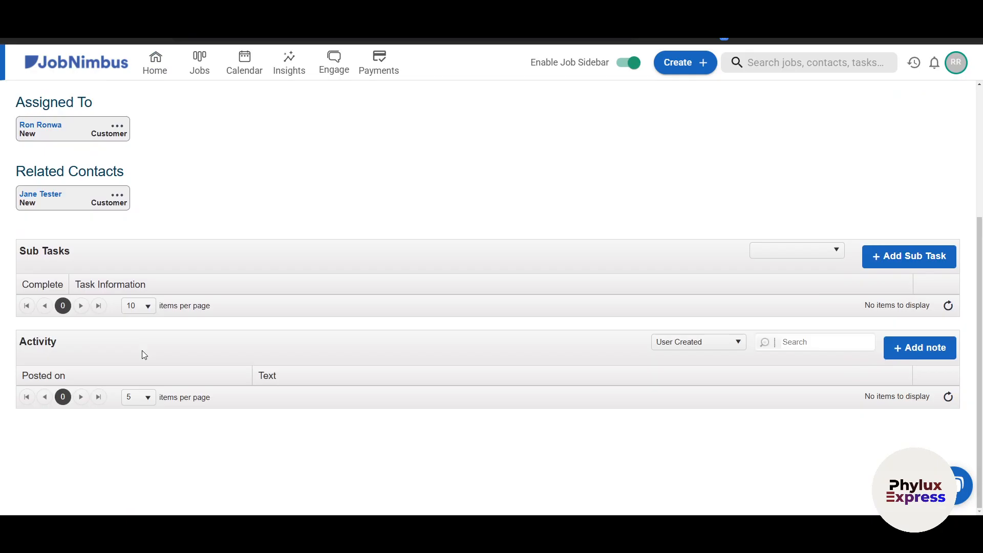
scroll(334, 339, up, 4)
key(alt+Left)
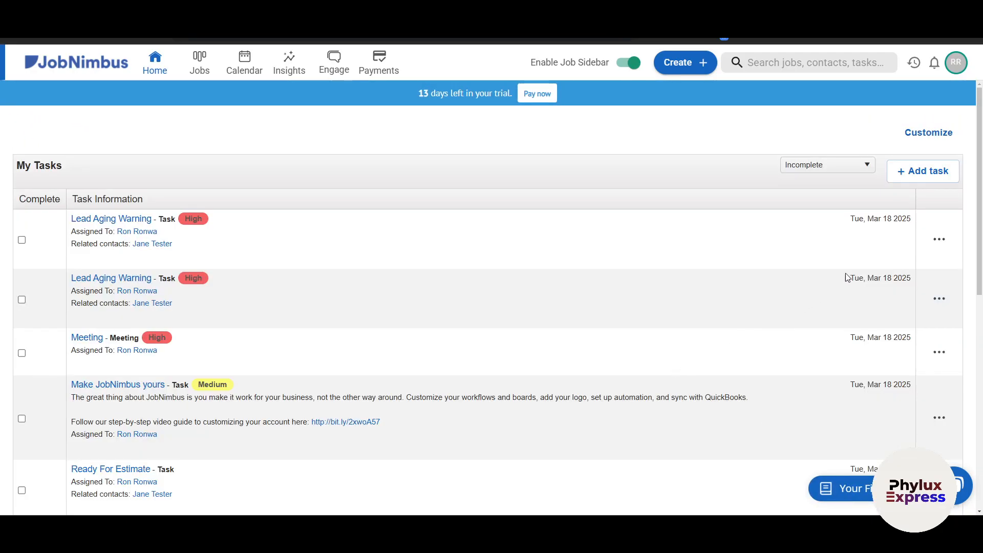
- Mark the first Lead Aging Warning task complete from its actions menu
click(939, 242)
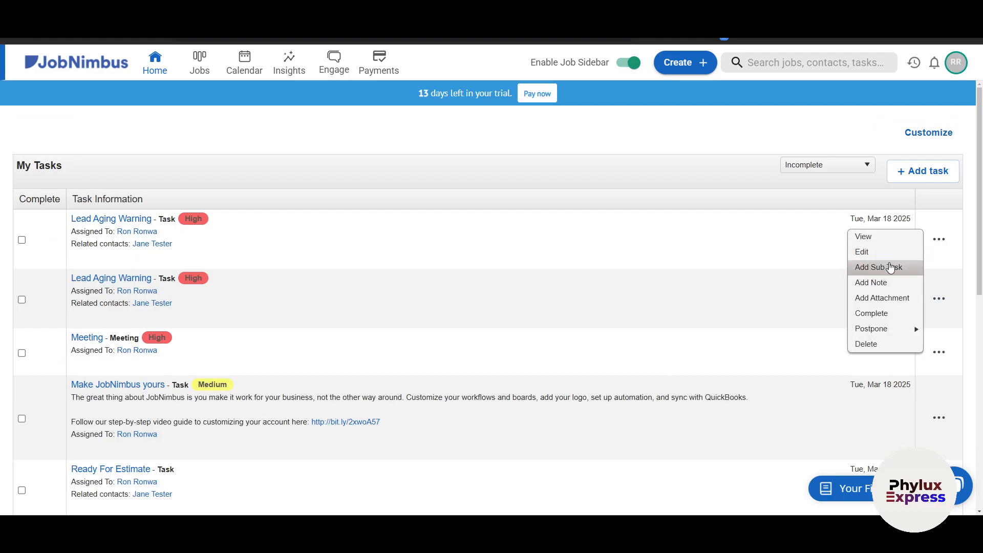
click(611, 244)
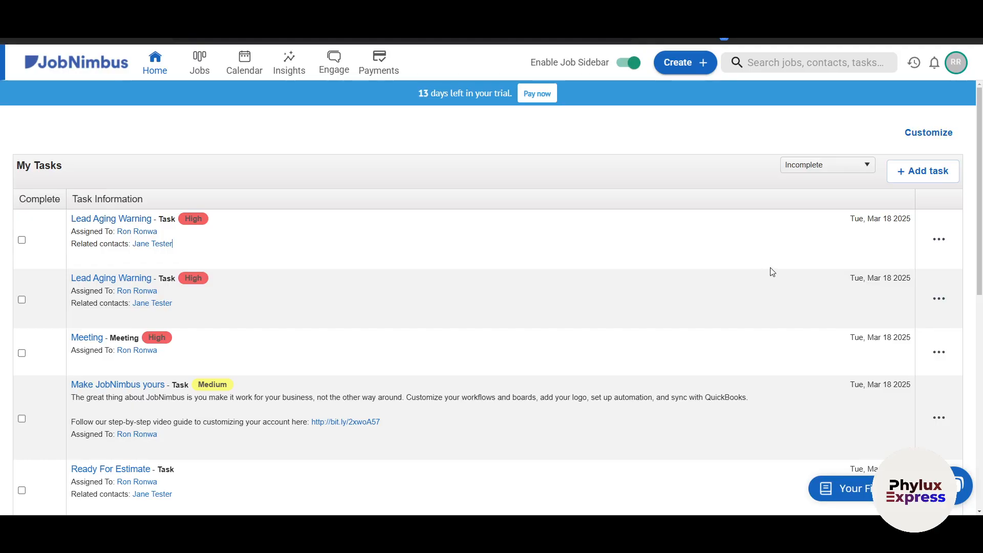
click(940, 243)
click(940, 240)
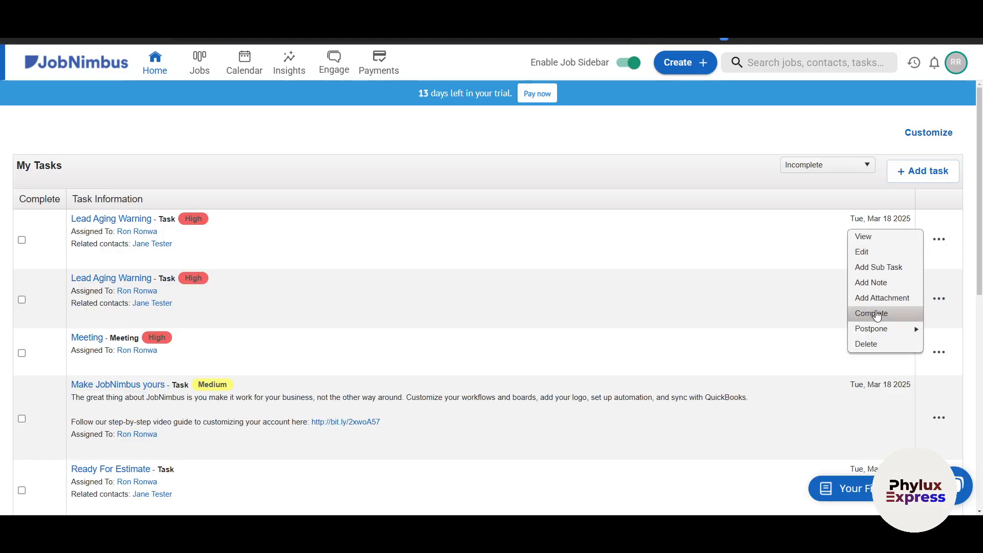
mouse_move(876, 332)
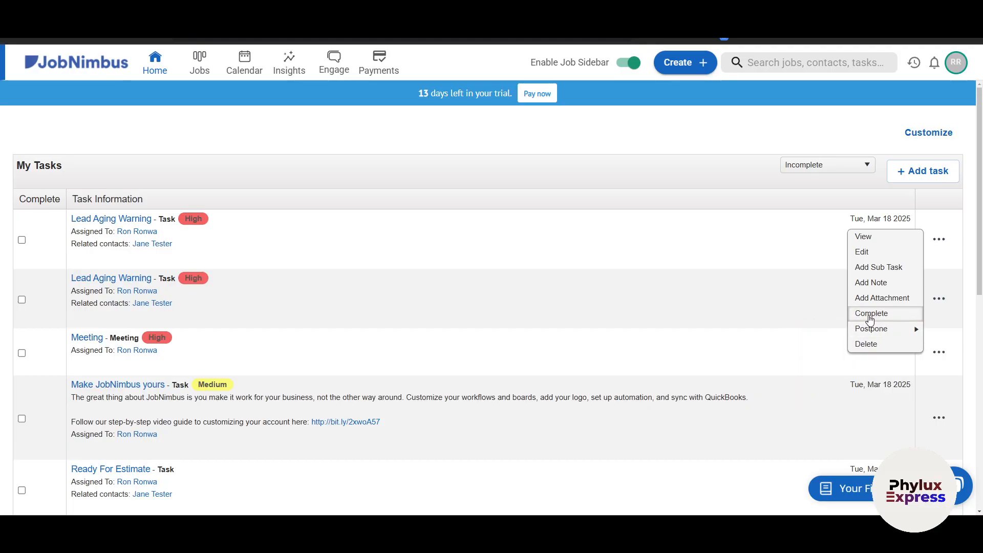
click(870, 317)
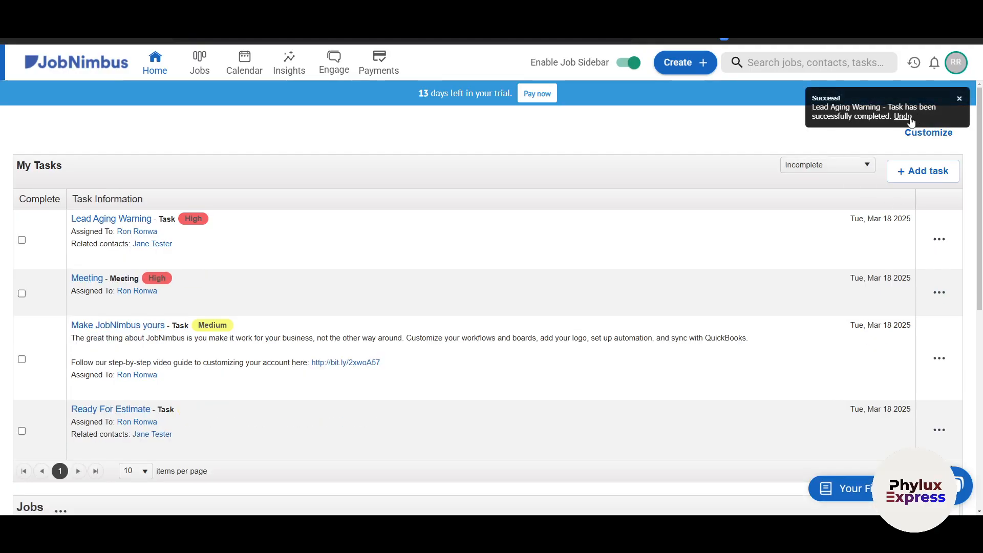
- Postpone the remaining Lead Aging Warning task to Thursday, Mar 20
click(937, 242)
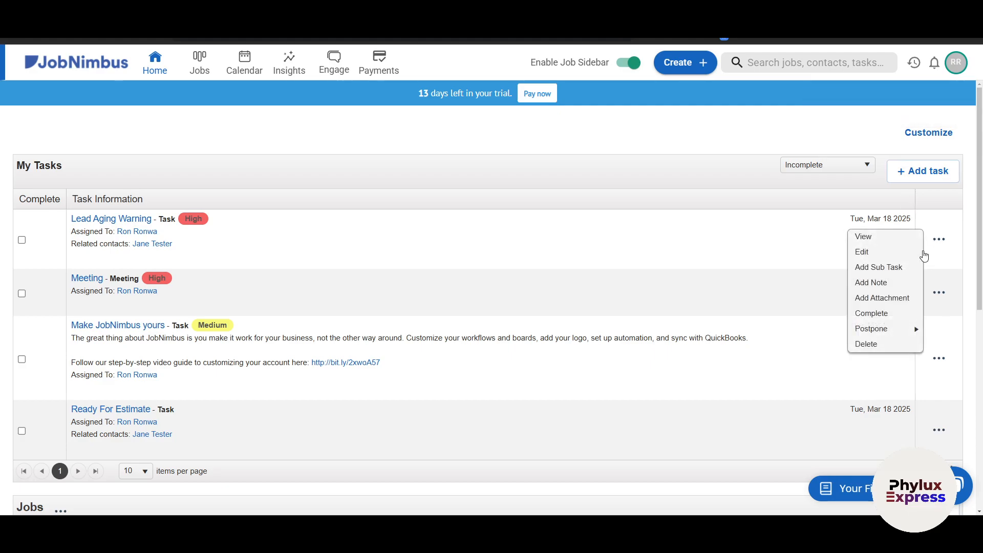
mouse_move(889, 328)
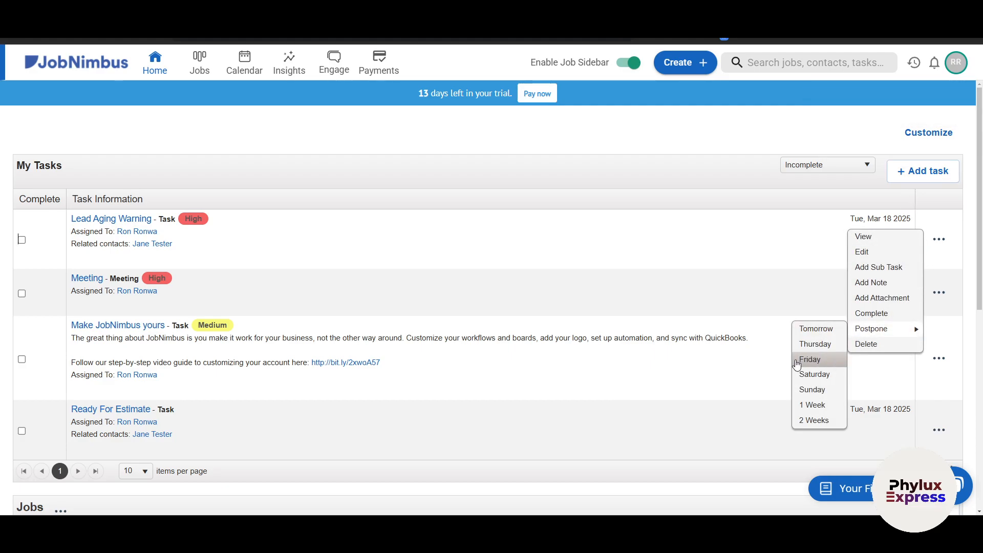
click(815, 344)
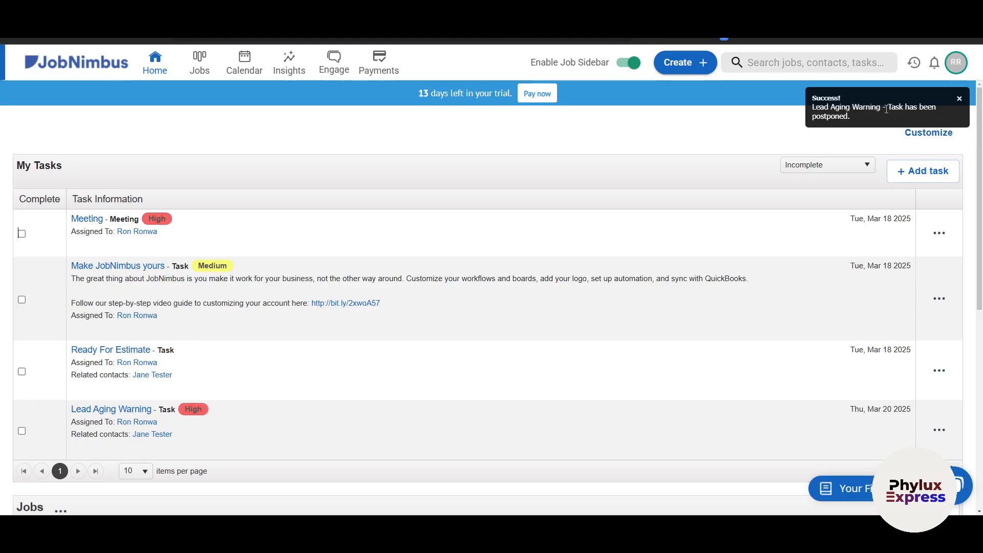
- Filter My Tasks to show only completed tasks
click(844, 165)
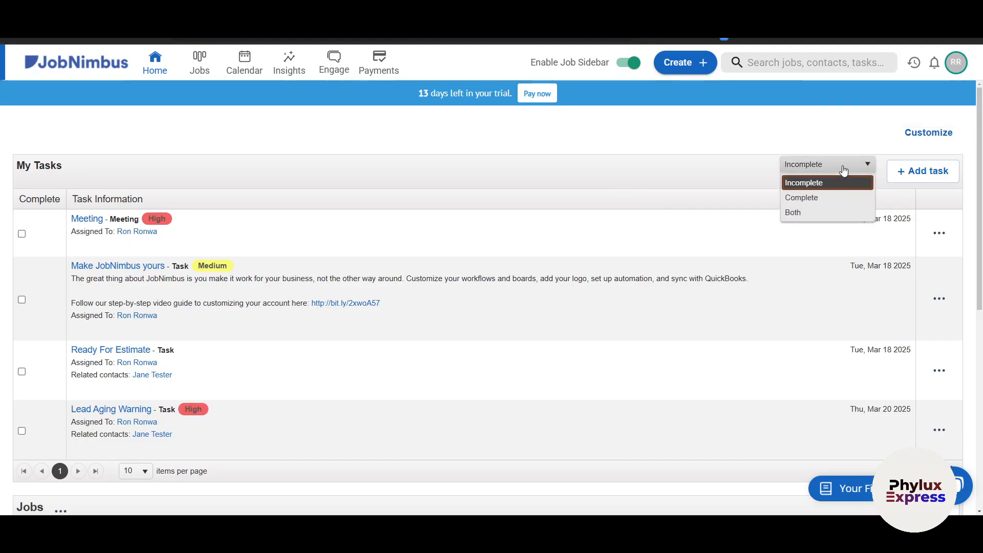
click(832, 198)
click(814, 163)
- Set the My Tasks filter back to Incomplete to list the four open tasks
click(803, 183)
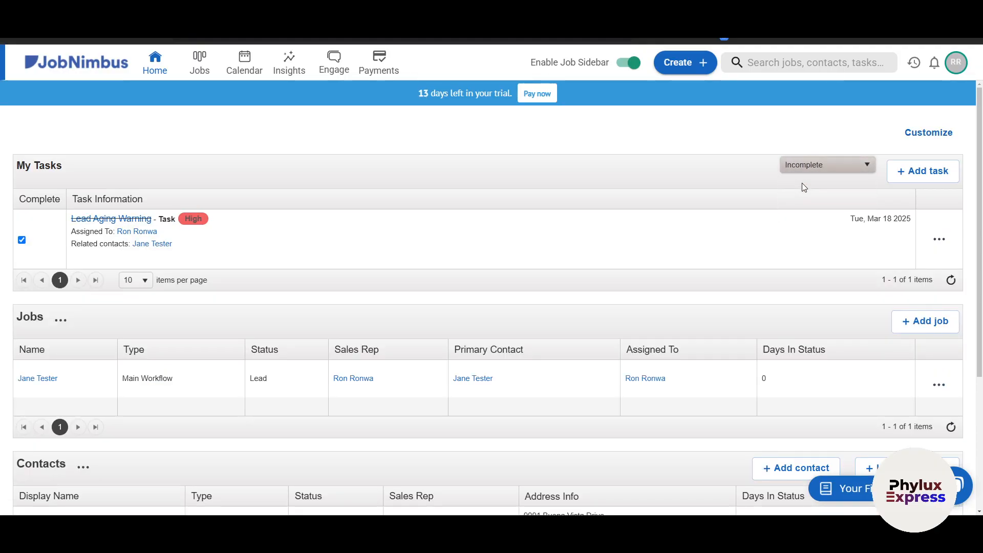
scroll(427, 351, down, 5)
scroll(429, 351, down, 1)
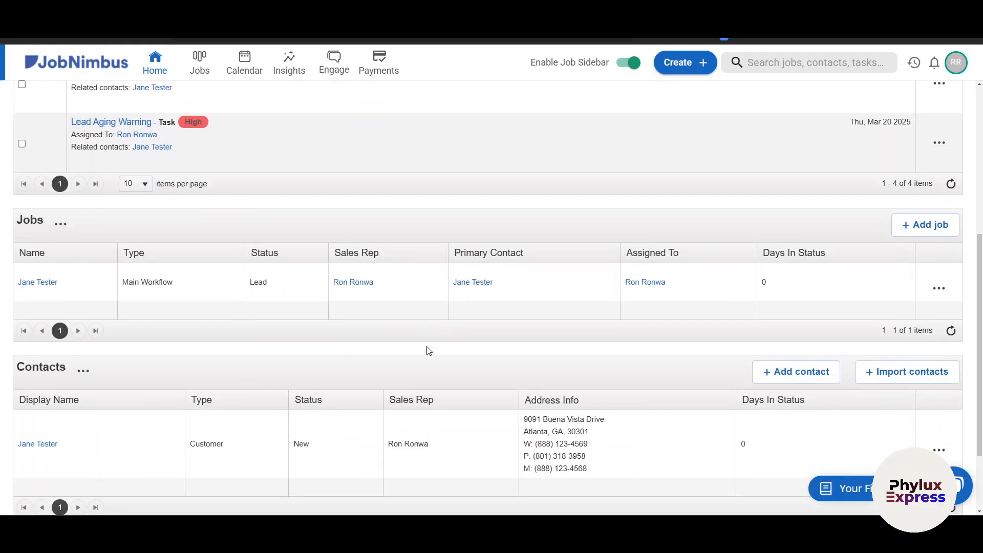
scroll(429, 351, up, 5)
scroll(429, 351, down, 5)
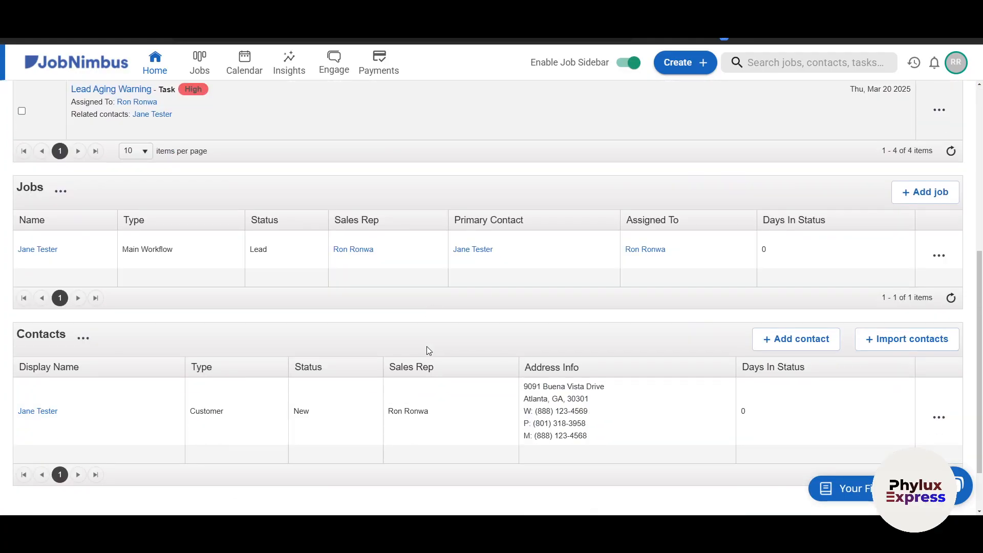
- Visit the Jobs board, then return Home and view the Jobs and Contacts tables
click(200, 64)
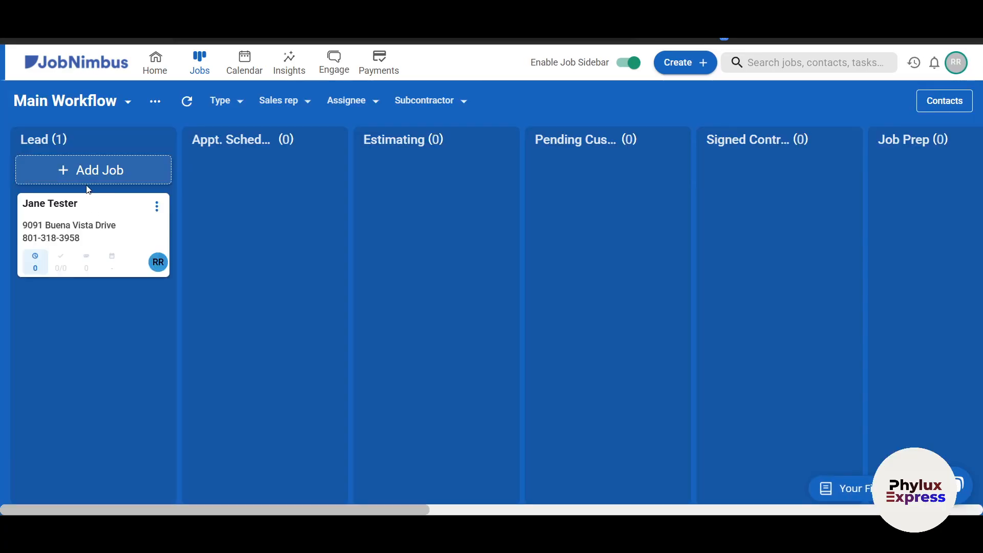
click(154, 65)
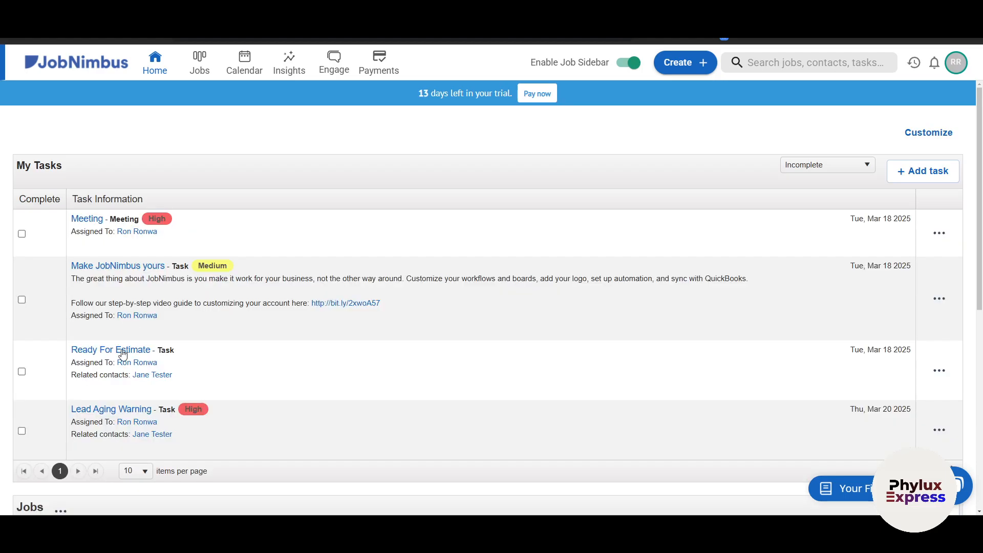
scroll(123, 351, down, 7)
scroll(123, 354, down, 1)
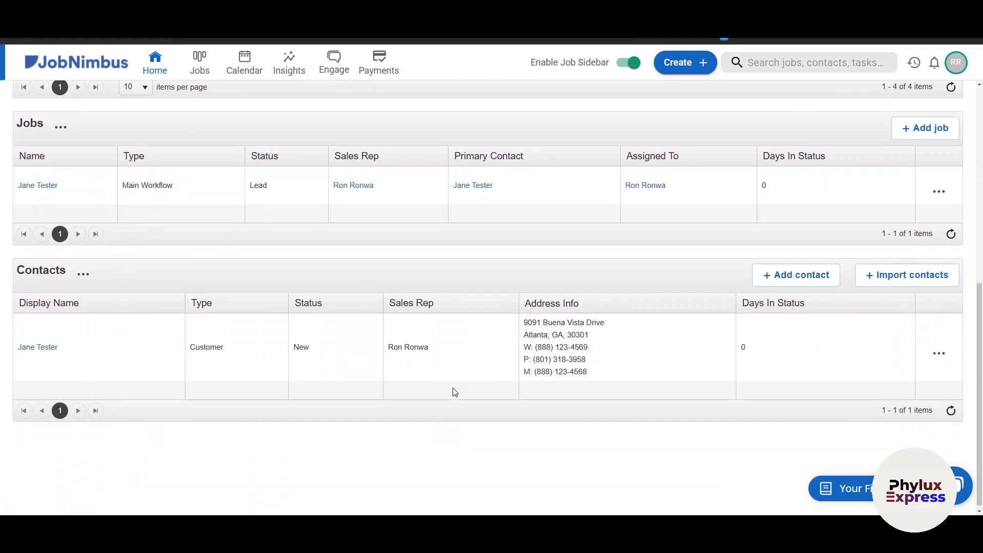
scroll(445, 374, up, 2)
scroll(434, 369, down, 2)
click(939, 192)
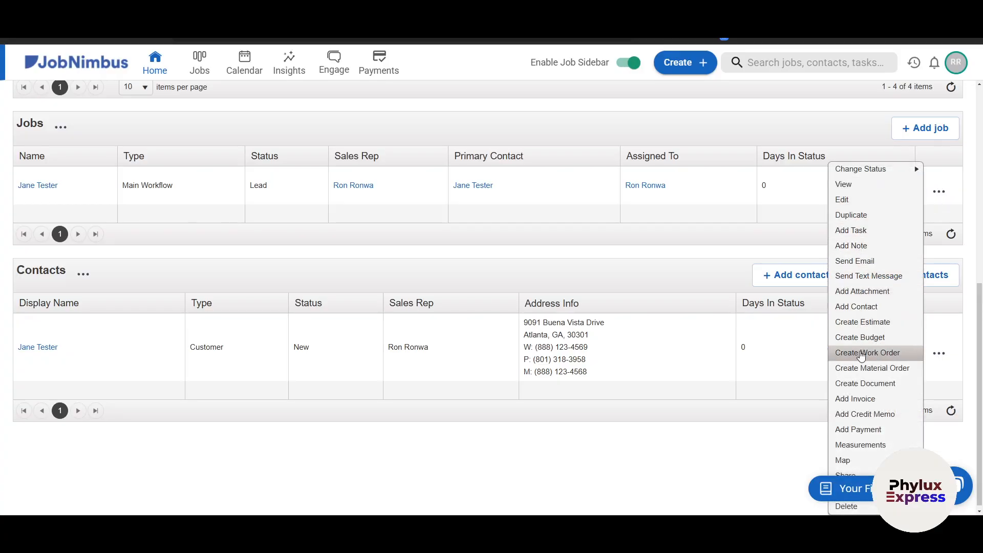
scroll(862, 266, down, 1)
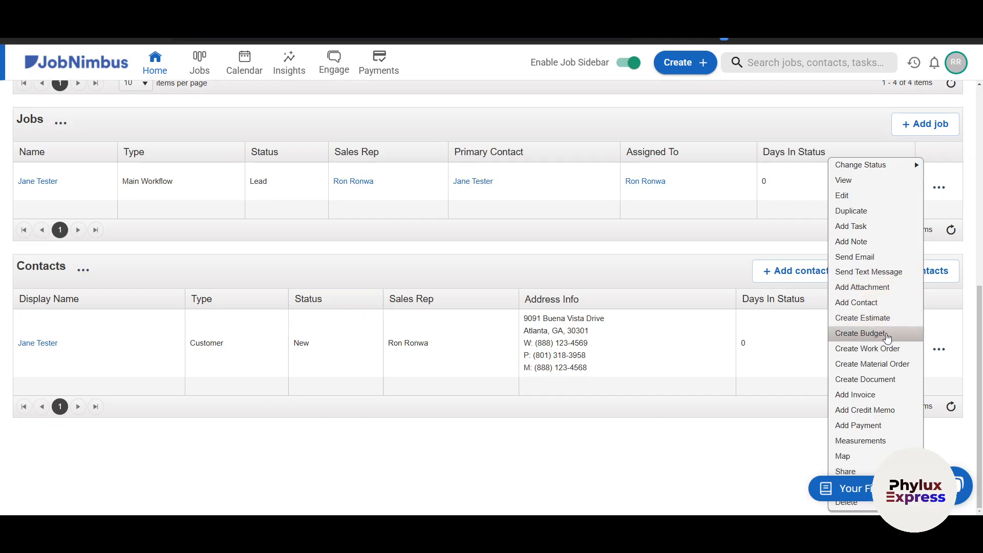
click(773, 463)
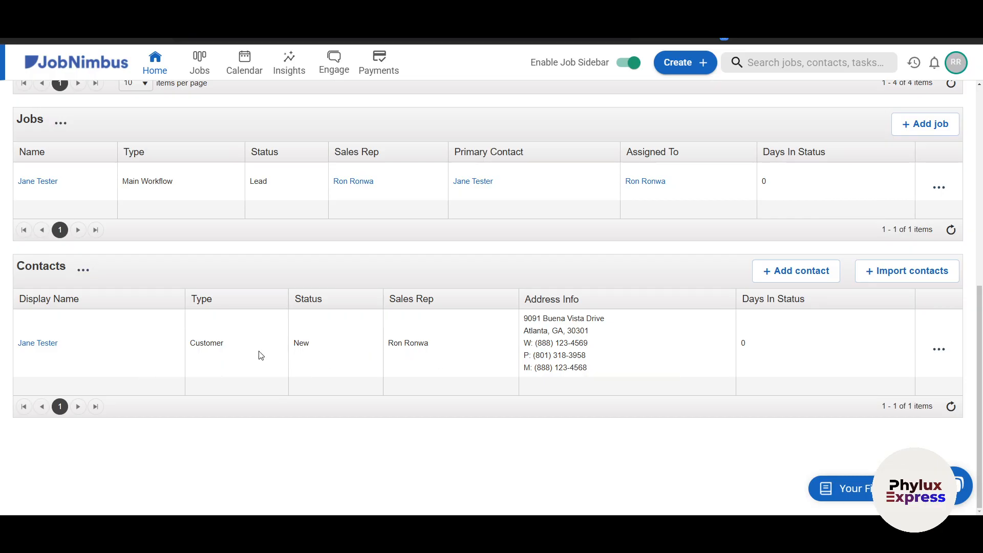
scroll(260, 224, up, 1)
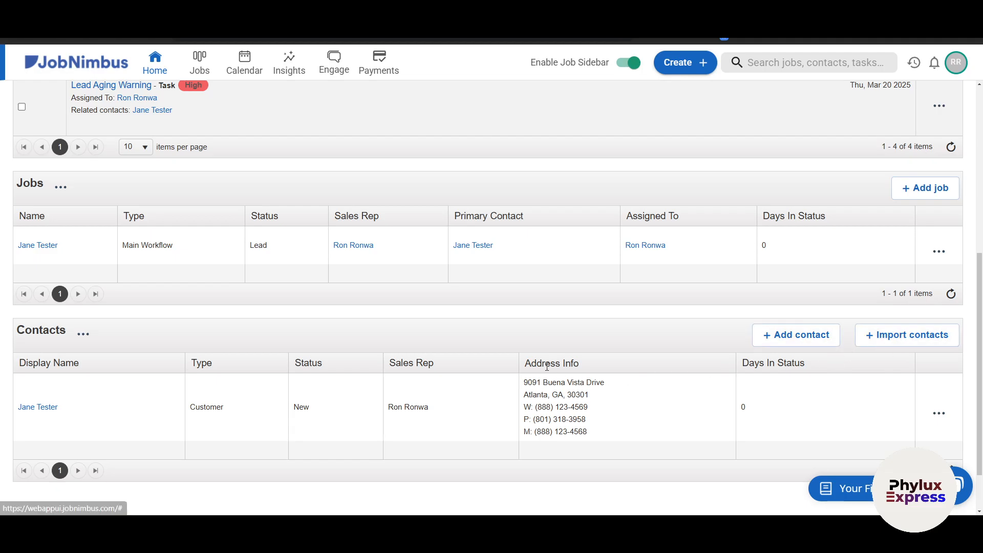
- Look at the contact import page, then return to the Home dashboard
click(907, 339)
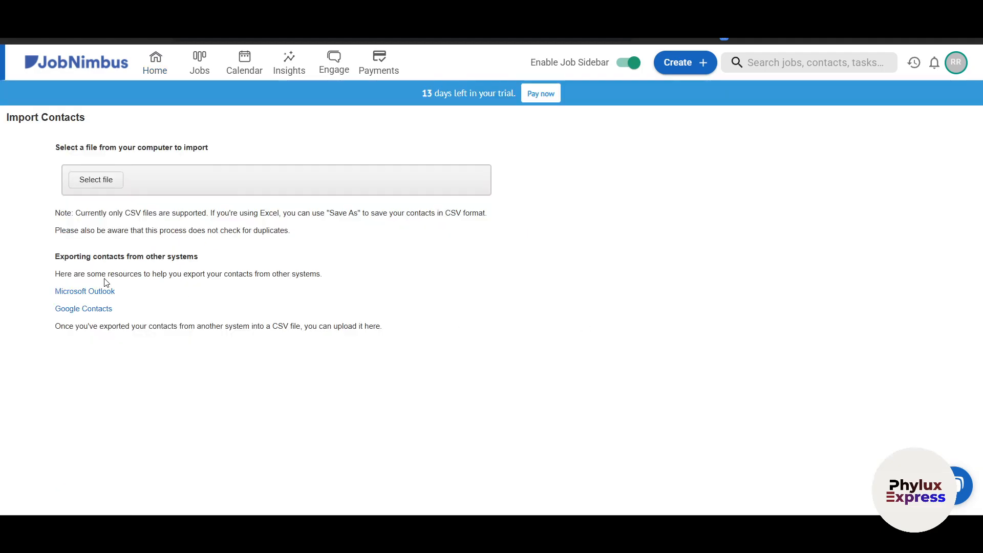
click(128, 285)
key(alt+Left)
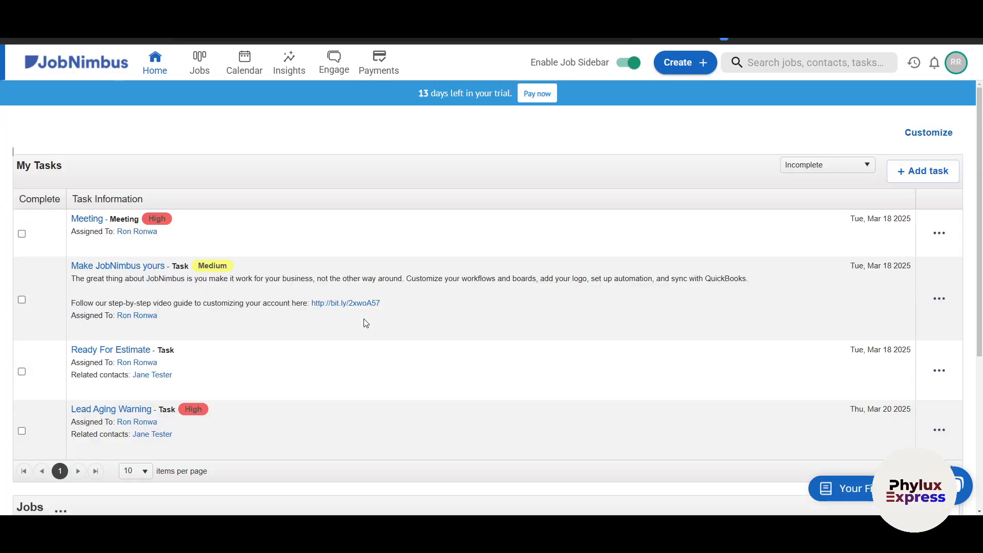
- Drag the sample job on the Jobs board from Lead through Appt. Sched. into Job Completed
click(199, 63)
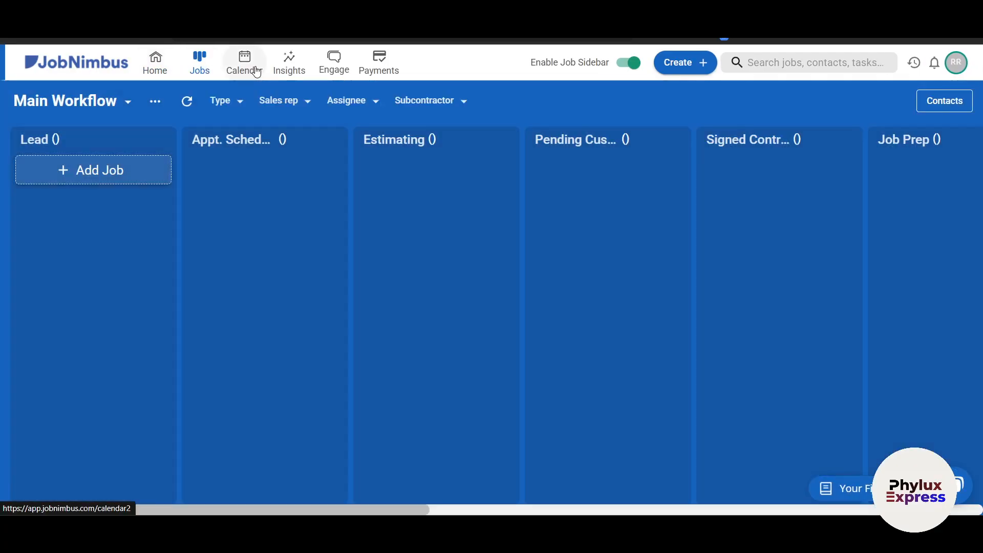
click(251, 70)
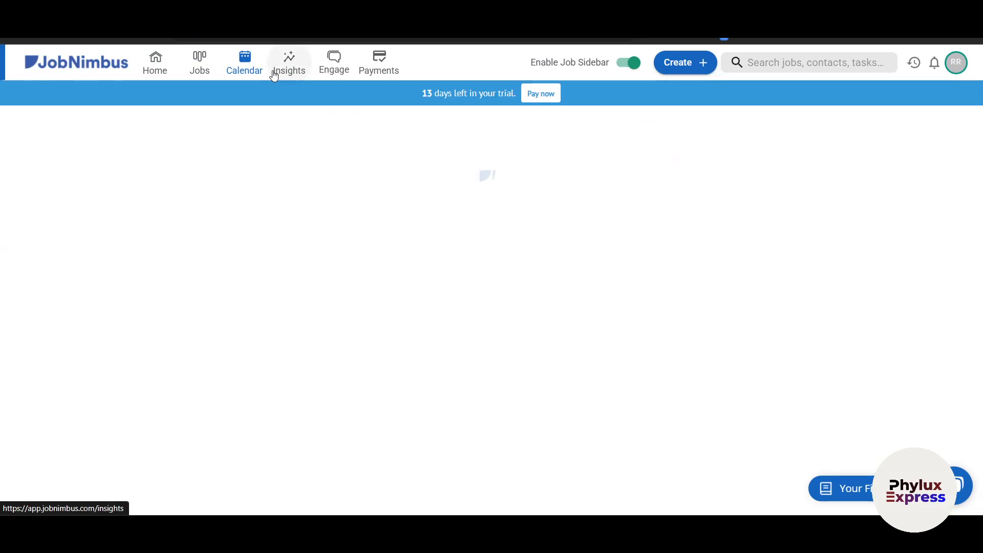
click(200, 64)
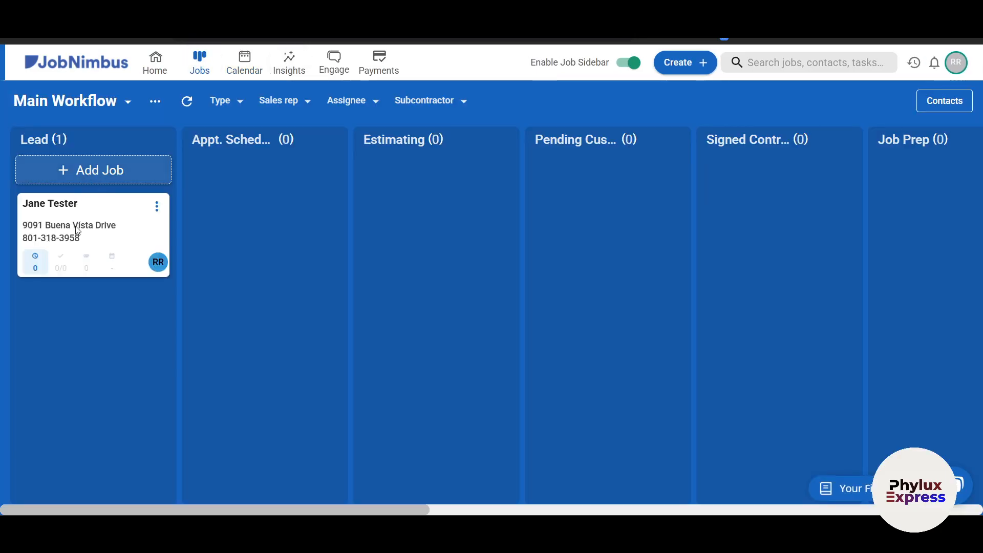
drag(74, 225, 263, 211)
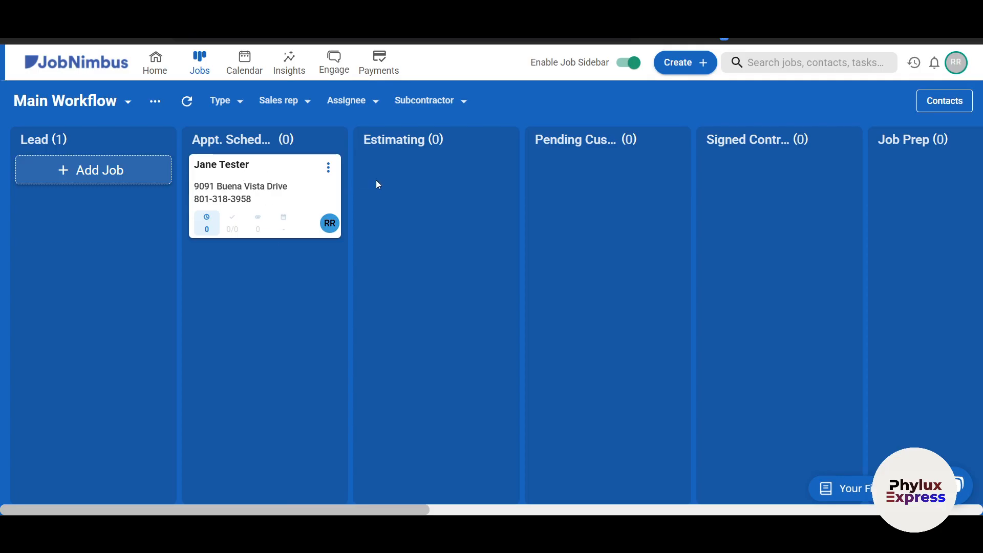
drag(307, 187, 617, 202)
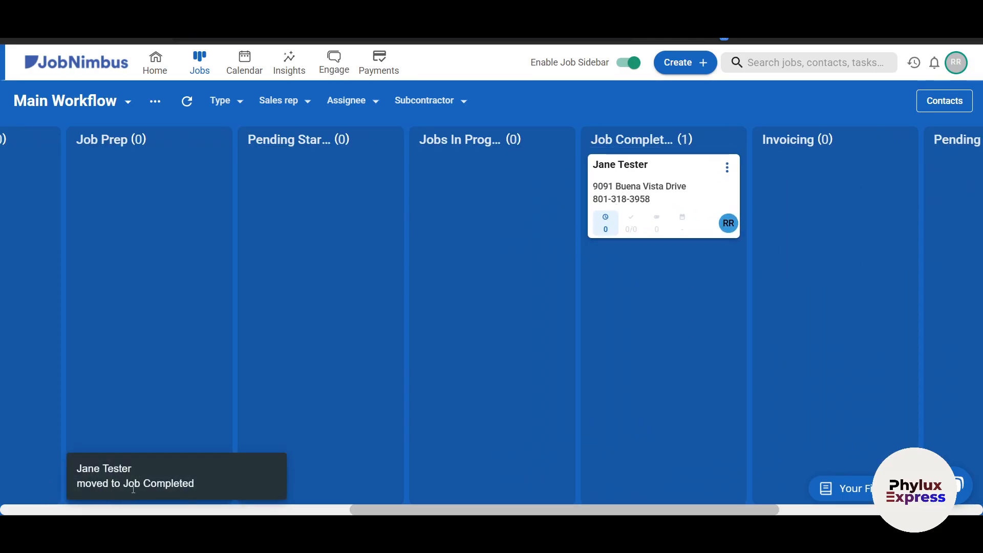
- Browse the March 2025 calendar and dismiss the Create menu without adding anything
click(244, 64)
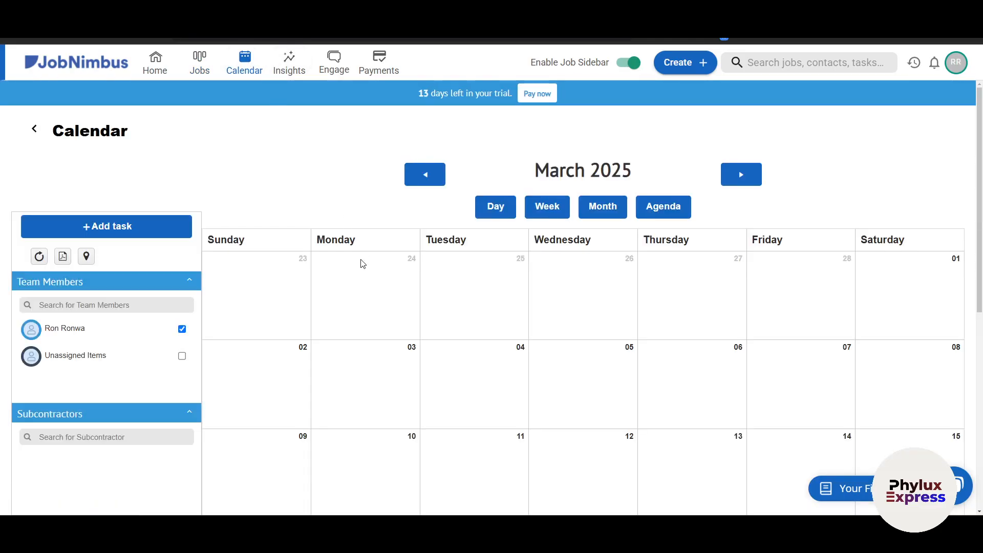
scroll(404, 327, down, 2)
scroll(377, 313, up, 2)
click(681, 64)
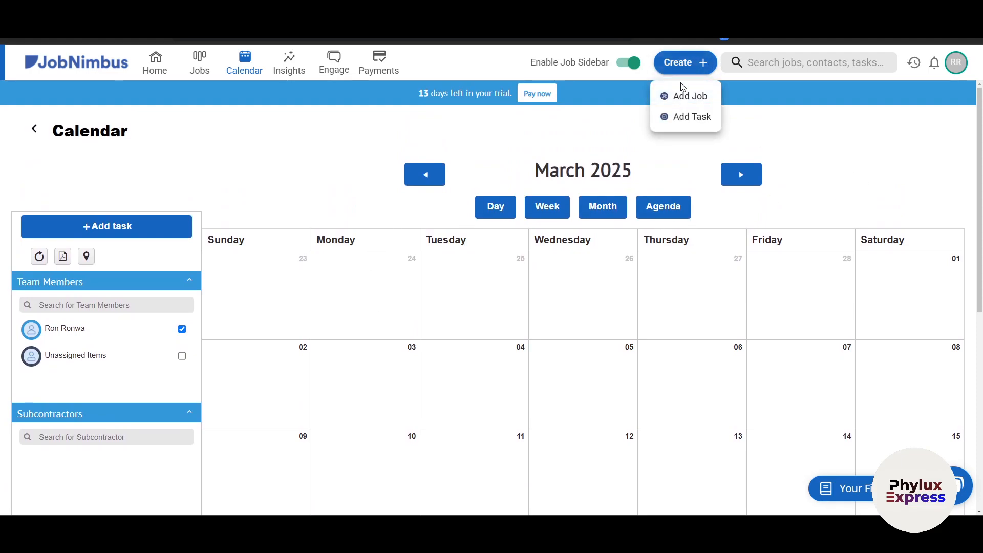
click(849, 170)
- Hide and restore the calendar filter options, then go to the Insights dashboard
scroll(271, 307, down, 4)
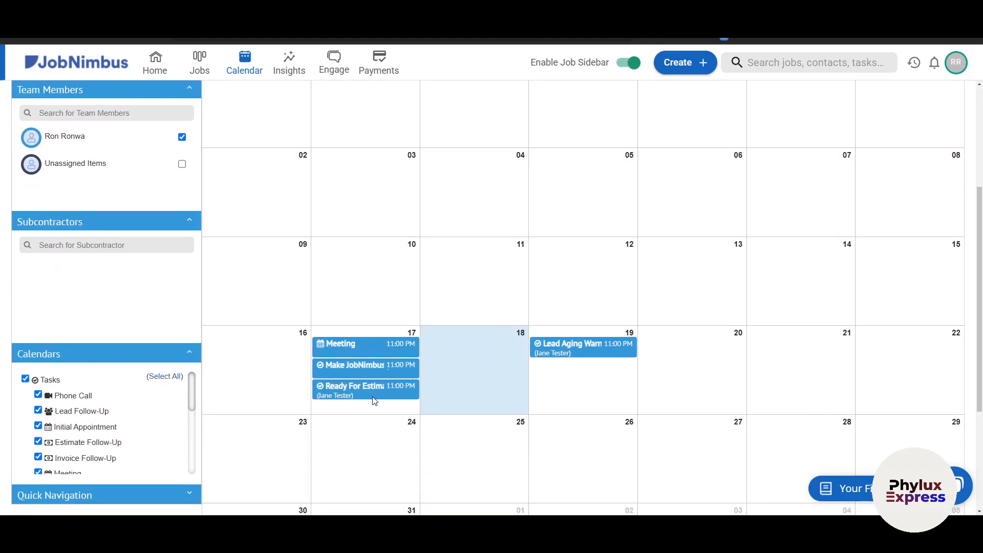
scroll(134, 398, down, 5)
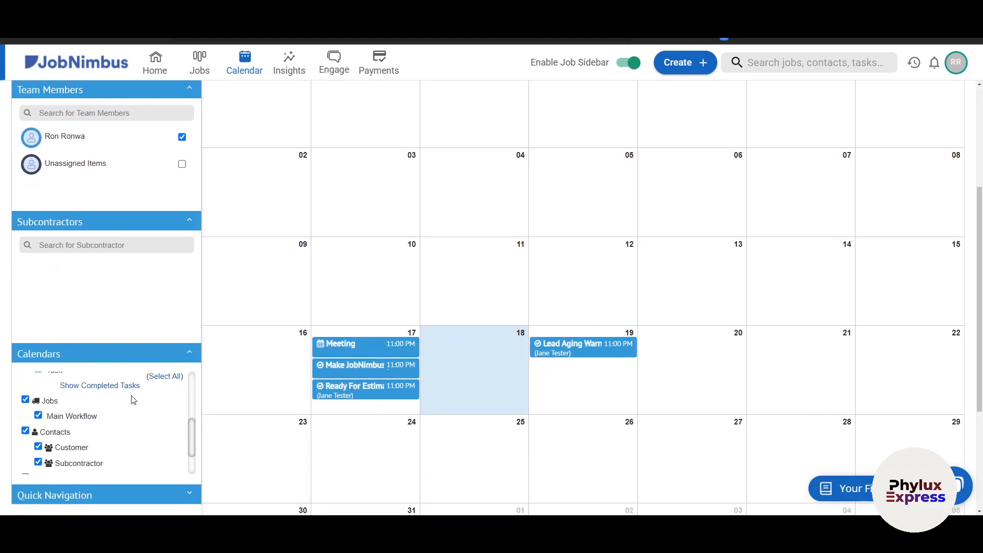
scroll(159, 374, up, 4)
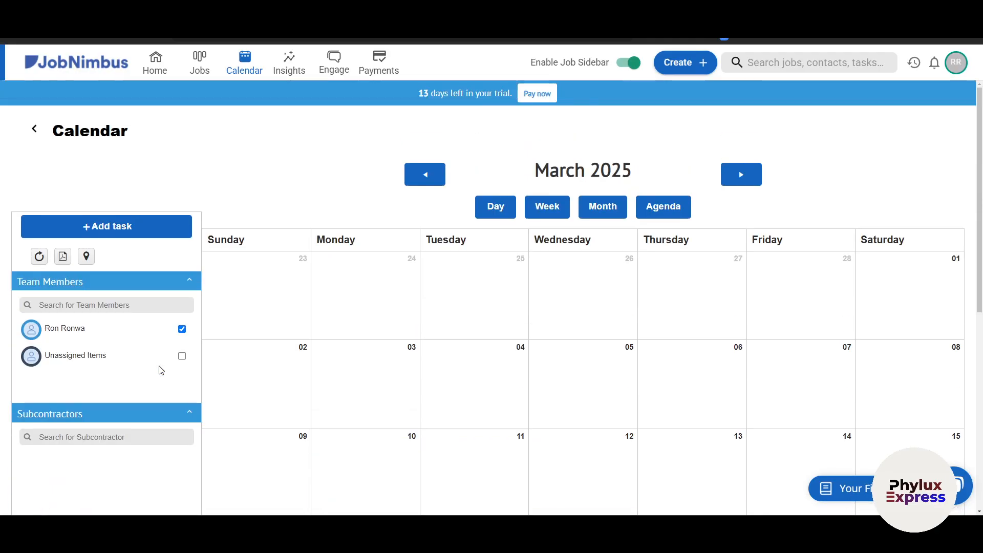
scroll(599, 336, down, 1)
scroll(601, 334, down, 7)
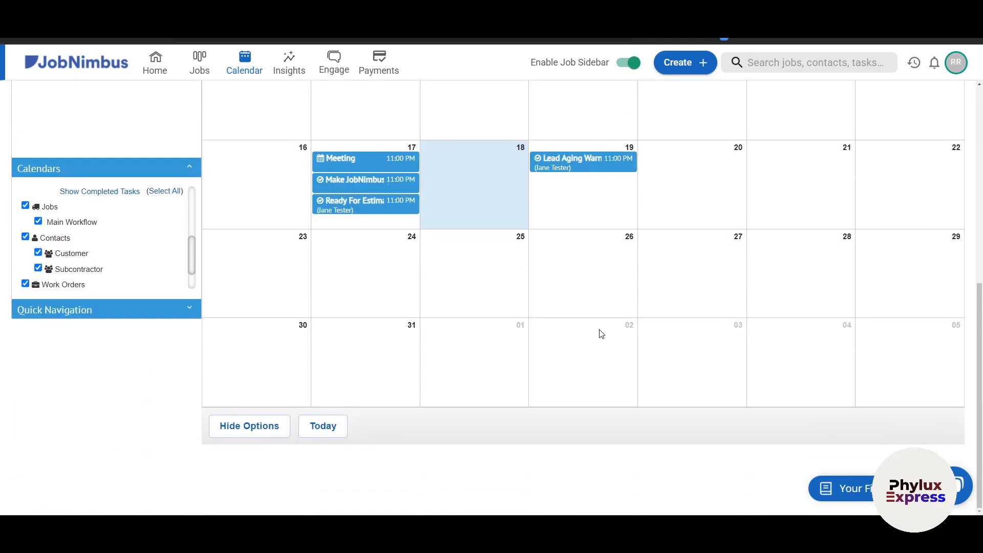
click(270, 426)
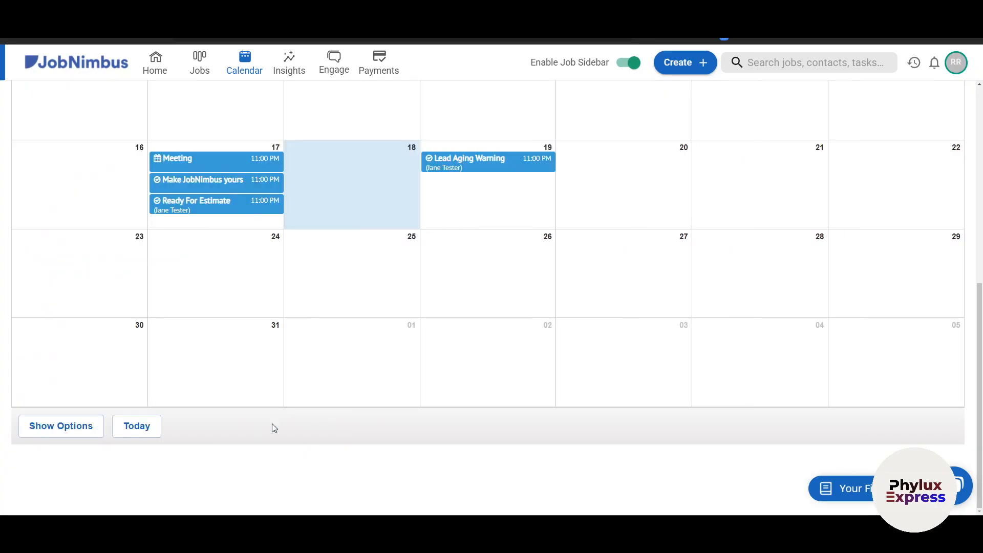
scroll(296, 390, up, 8)
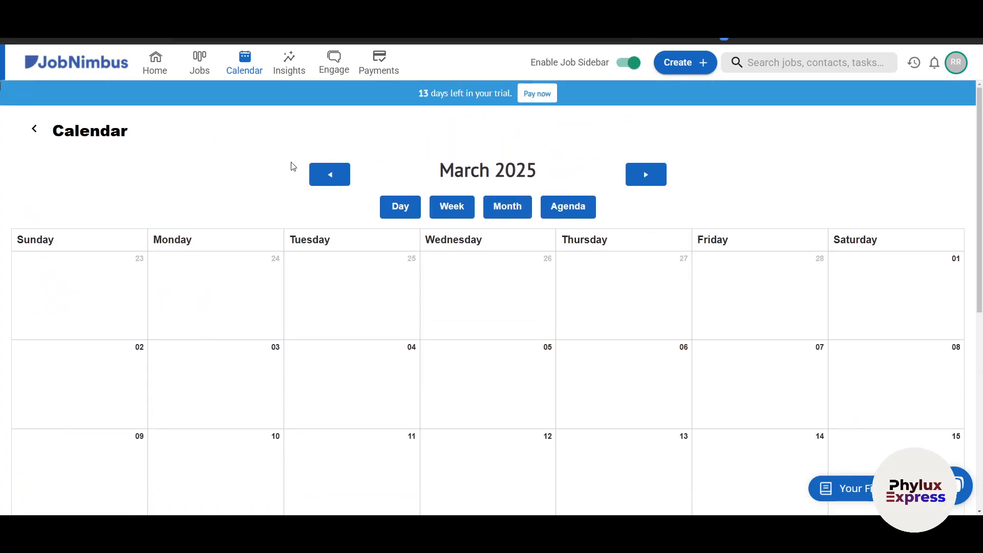
scroll(292, 256, down, 8)
click(52, 427)
scroll(243, 281, up, 5)
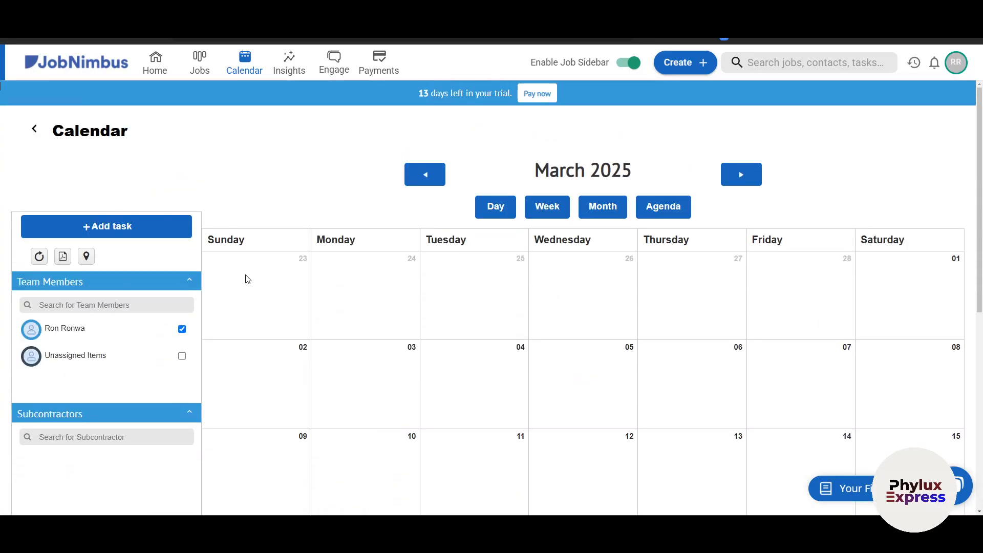
click(289, 64)
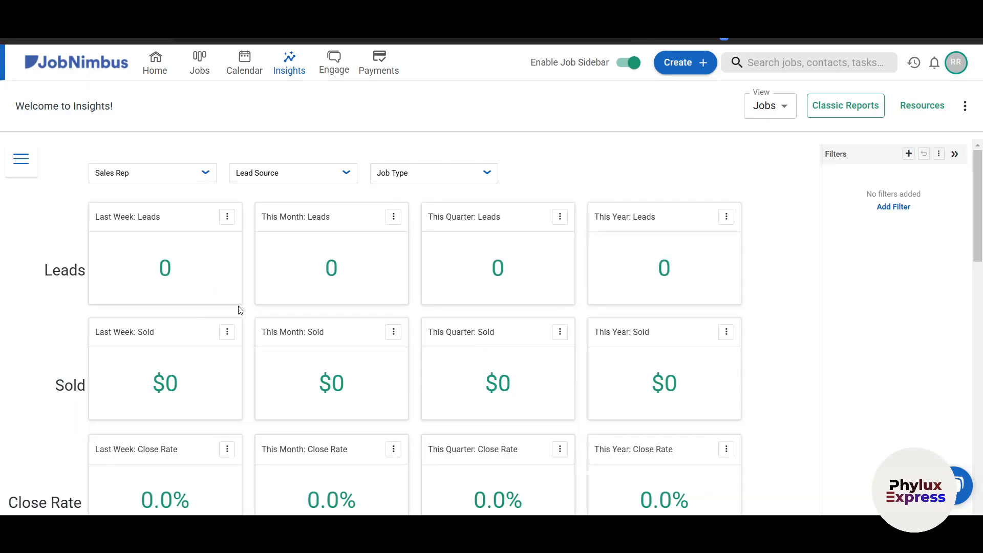
- Check the Sales Rep filter list and scroll through the Insights dashboard
click(205, 177)
click(205, 177)
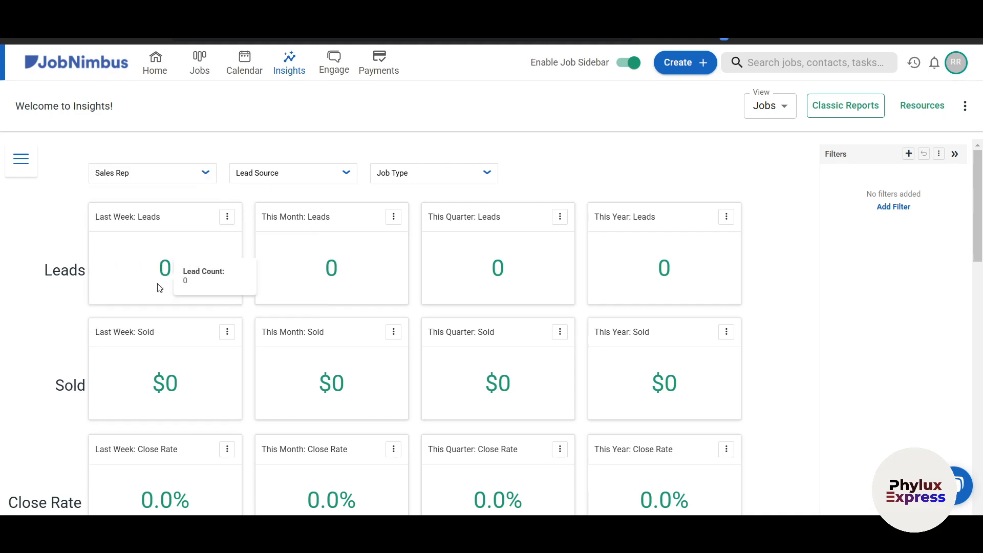
scroll(114, 309, down, 3)
scroll(144, 273, down, 3)
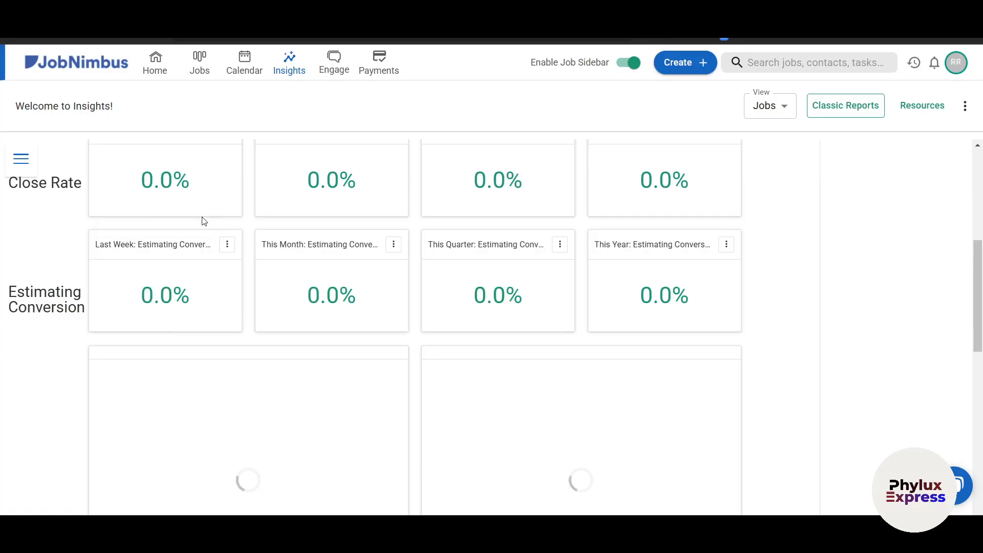
scroll(255, 291, down, 1)
scroll(254, 291, down, 3)
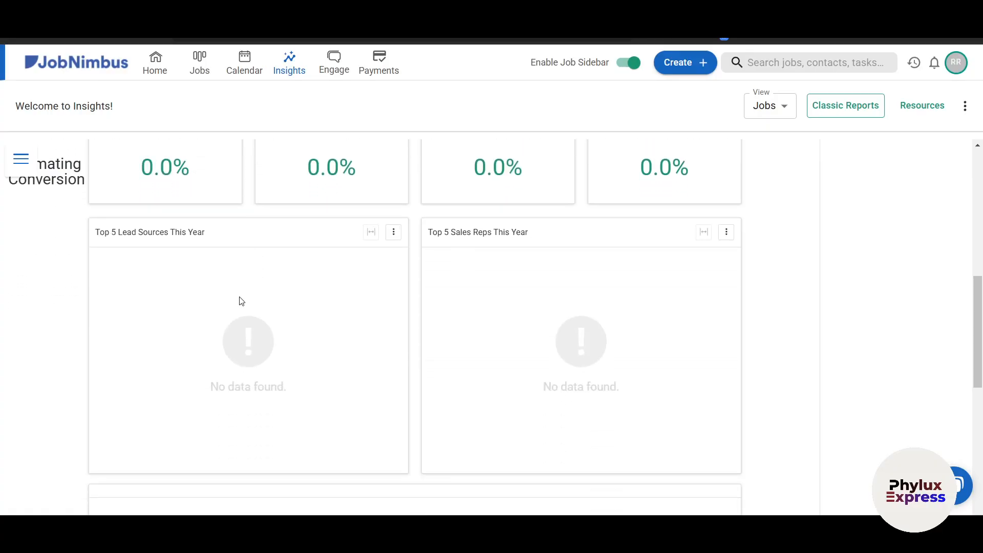
scroll(285, 364, up, 10)
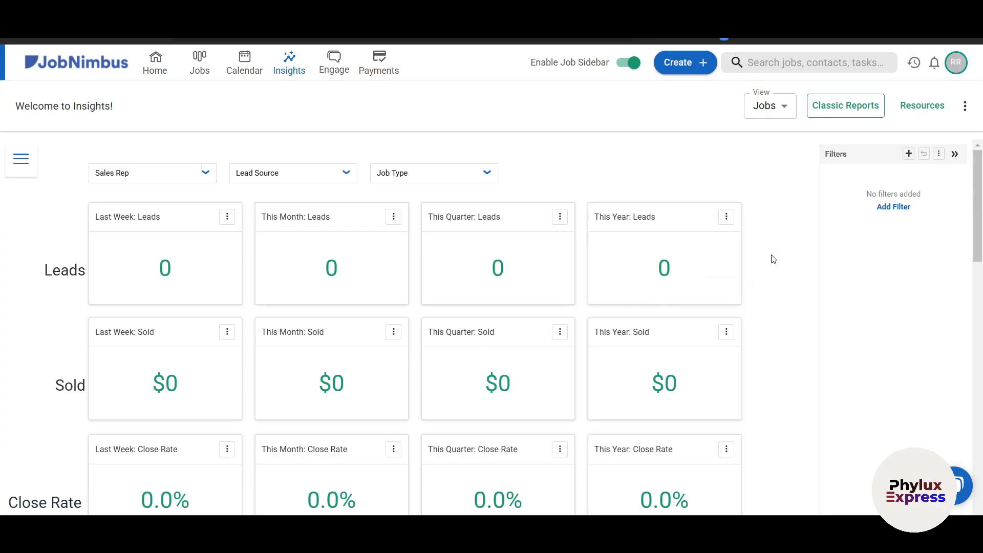
- Switch the Insights view to Contacts, then go to the Engage page
click(784, 106)
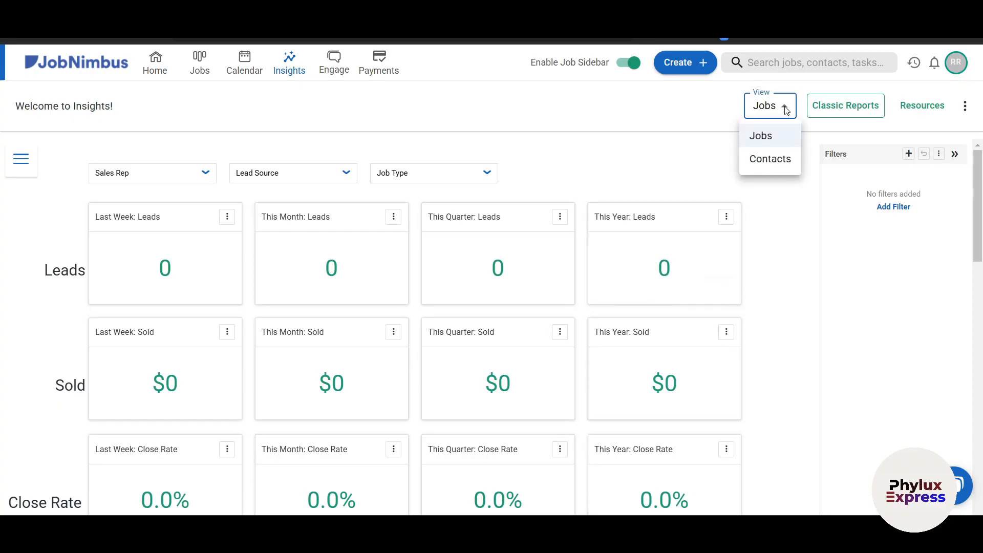
click(777, 155)
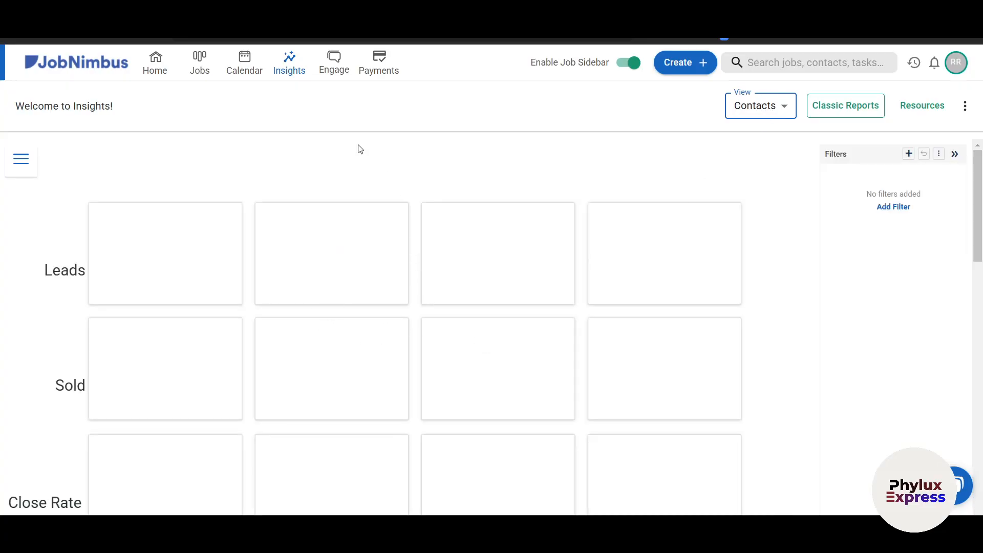
click(335, 76)
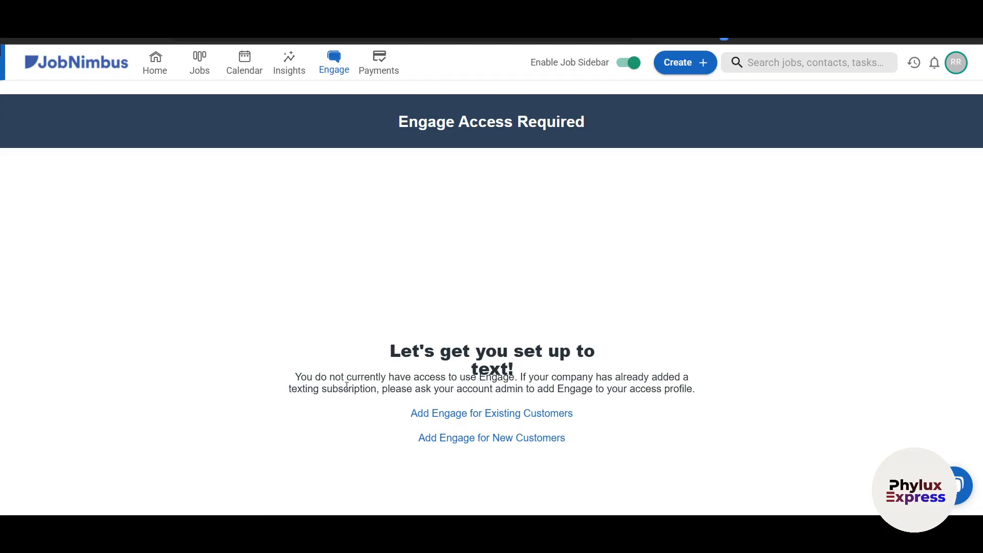
- Highlight and clear the Engage notice text, then open the Payments information page
drag(335, 378, 463, 393)
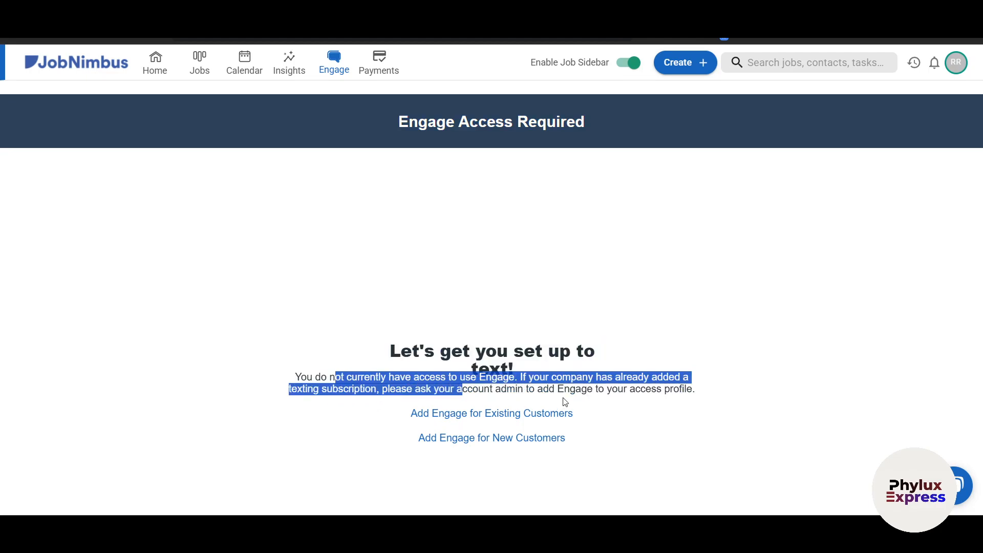
click(775, 407)
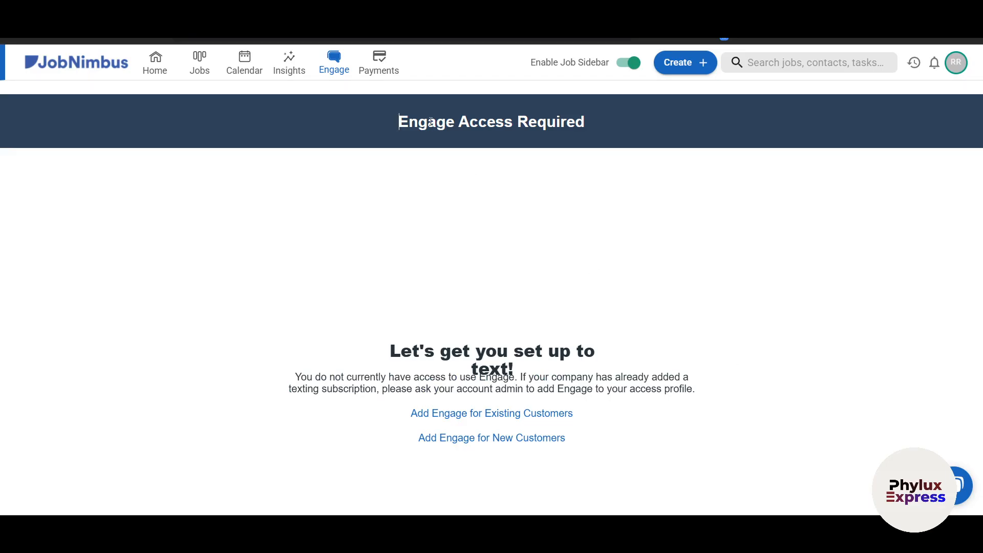
click(386, 69)
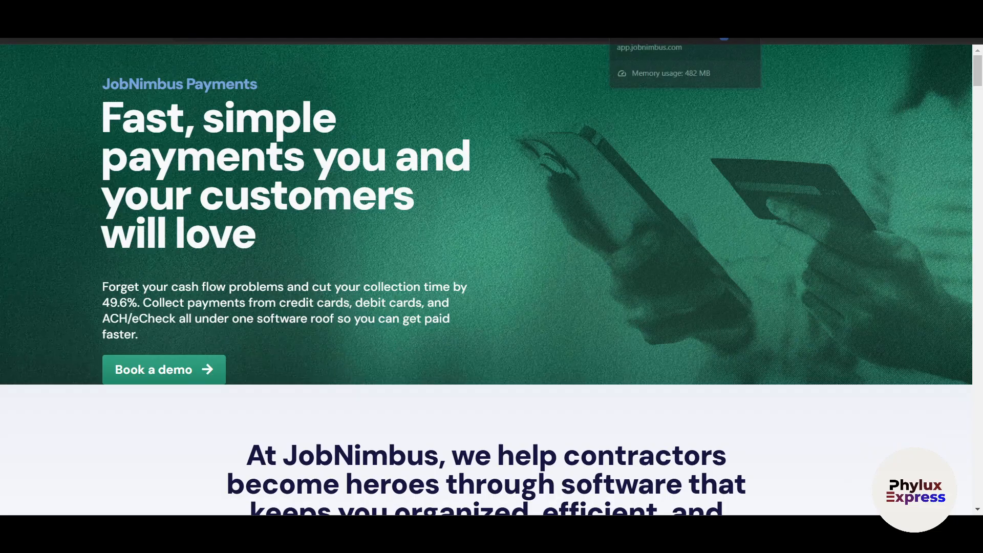
click(653, 11)
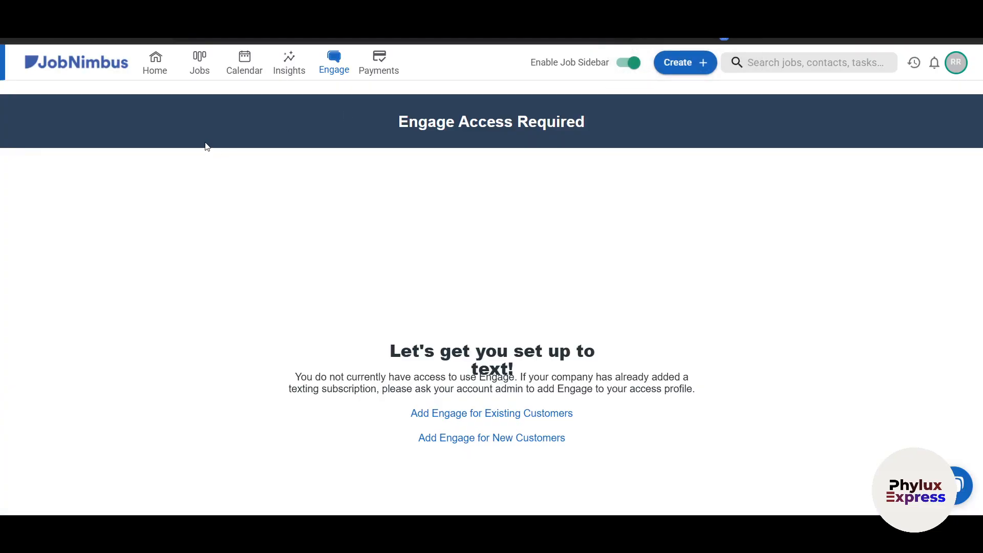
click(379, 64)
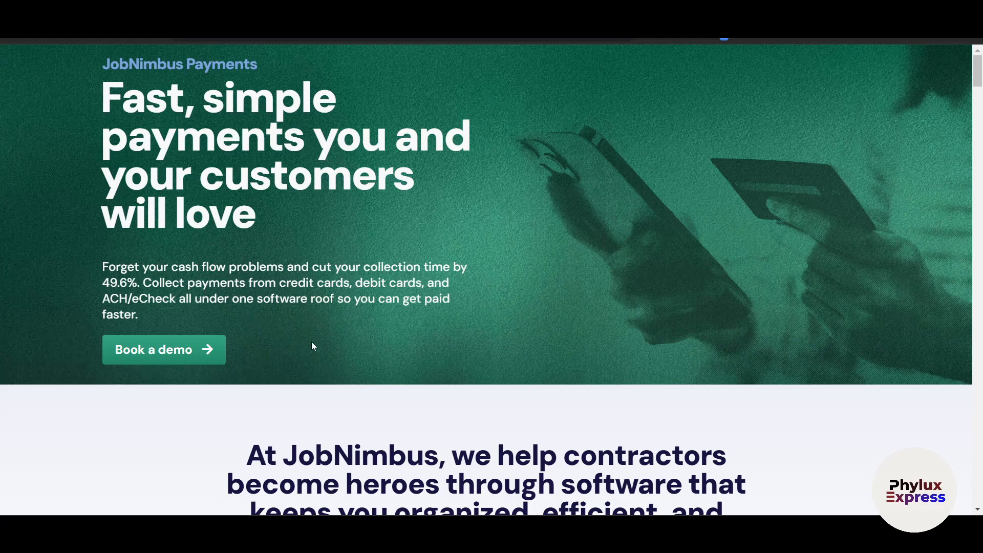
- Scroll through the Payments page advertising credit card, debit card and ACH payments
scroll(288, 341, down, 3)
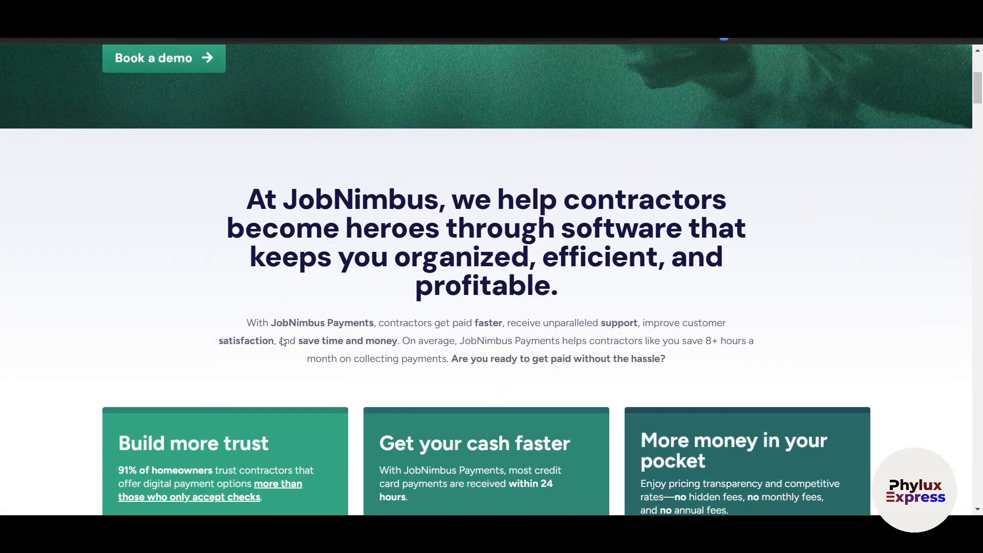
scroll(128, 357, up, 4)
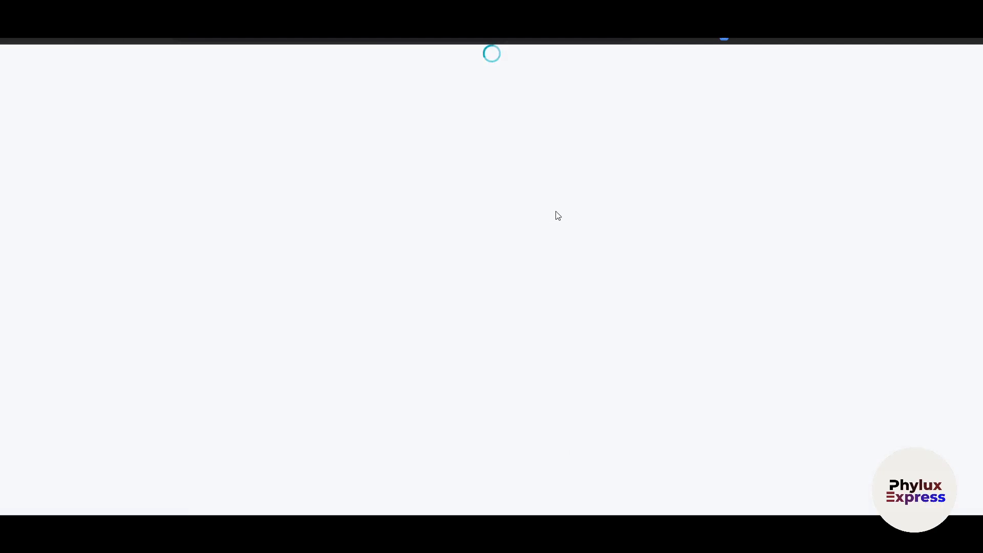
scroll(796, 292, down, 2)
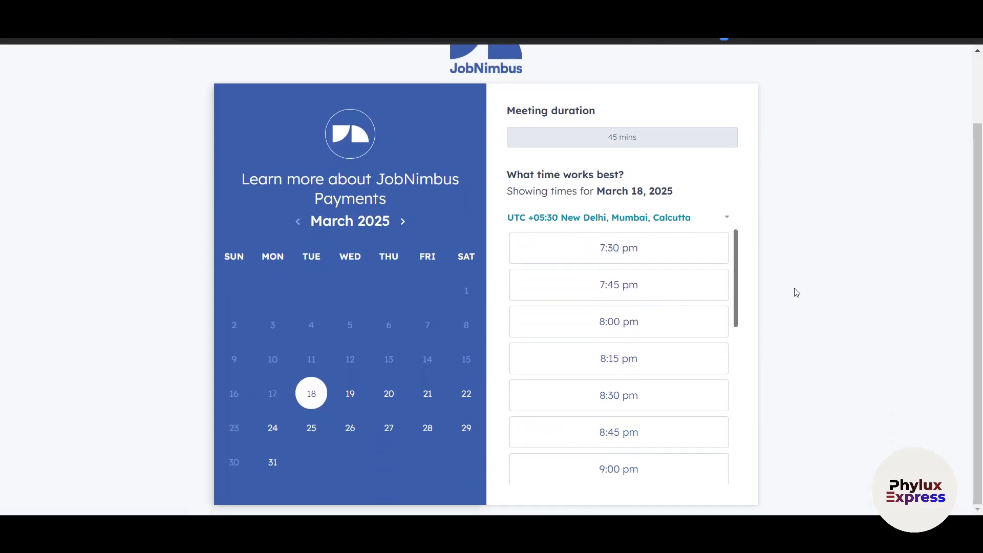
scroll(629, 241, down, 4)
scroll(637, 216, up, 2)
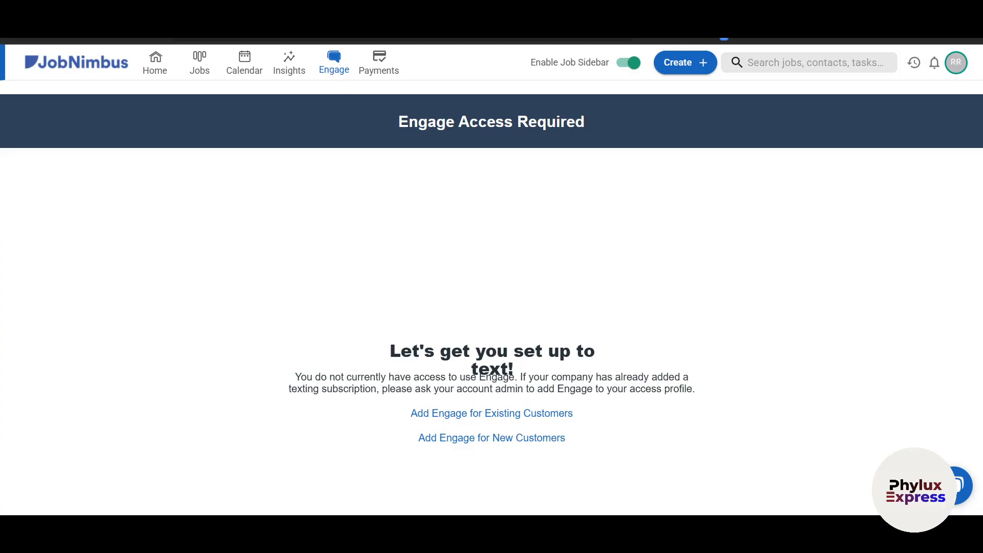
- Return to the Home dashboard and scroll to see the job now in Job Completed
click(163, 68)
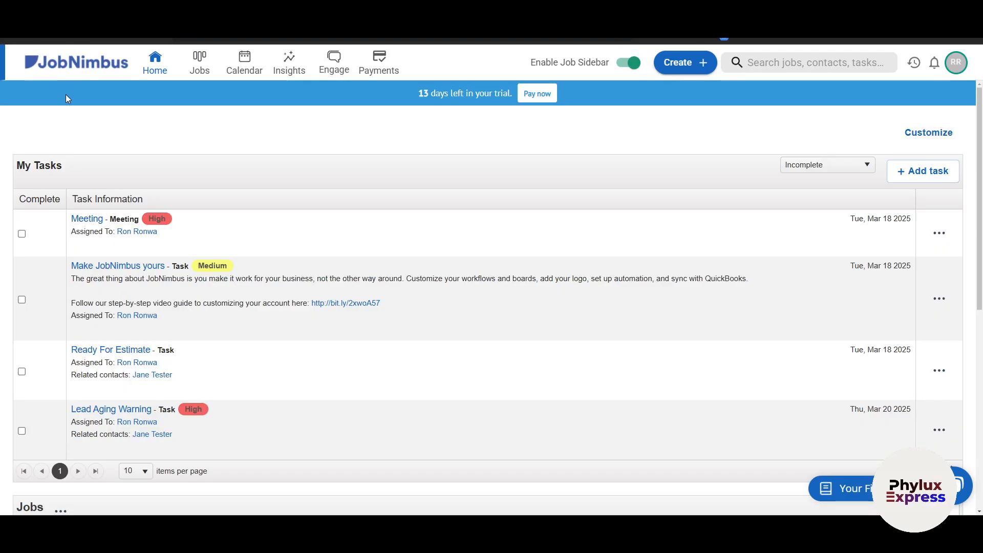
scroll(65, 94, down, 6)
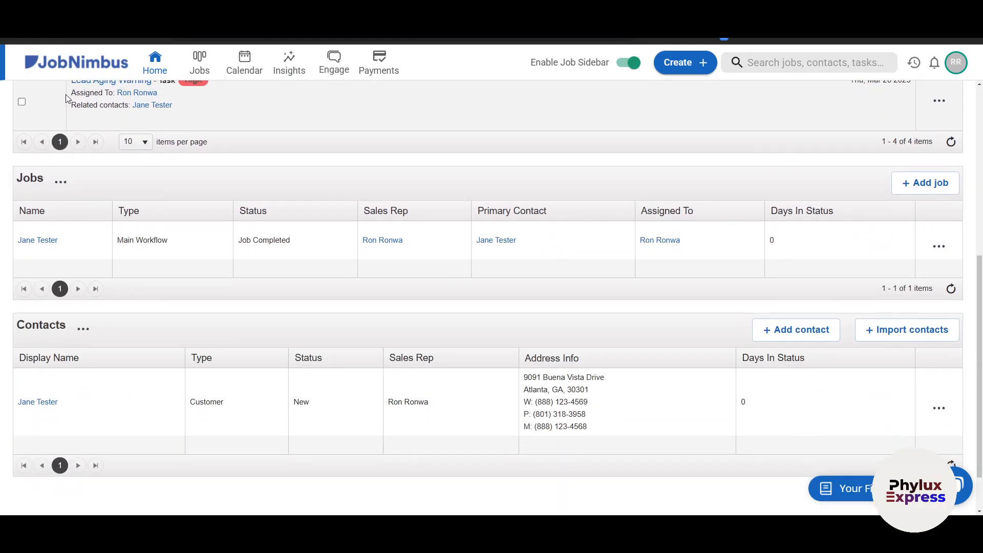